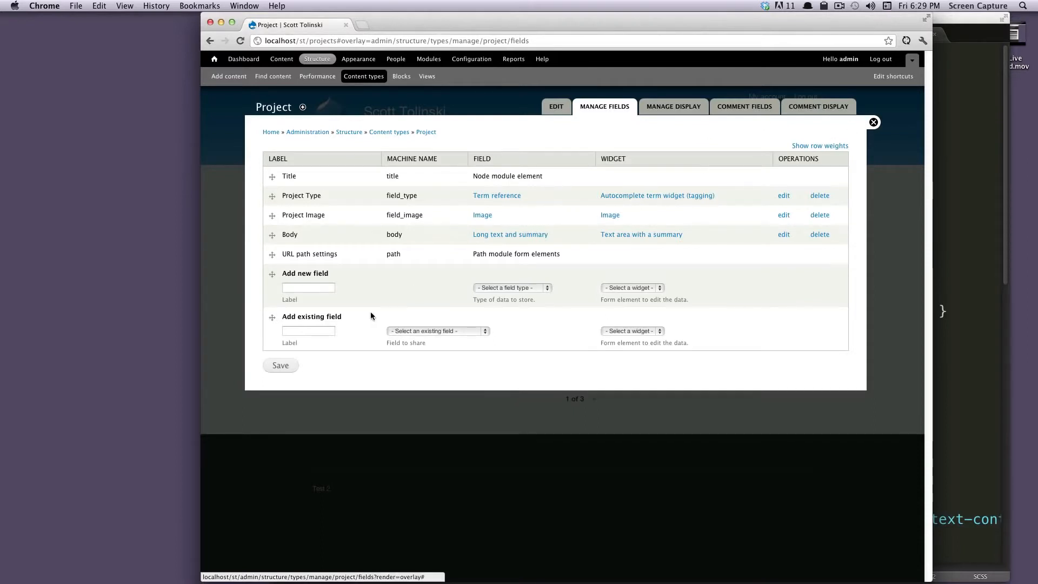
drag(255, 109, 301, 109)
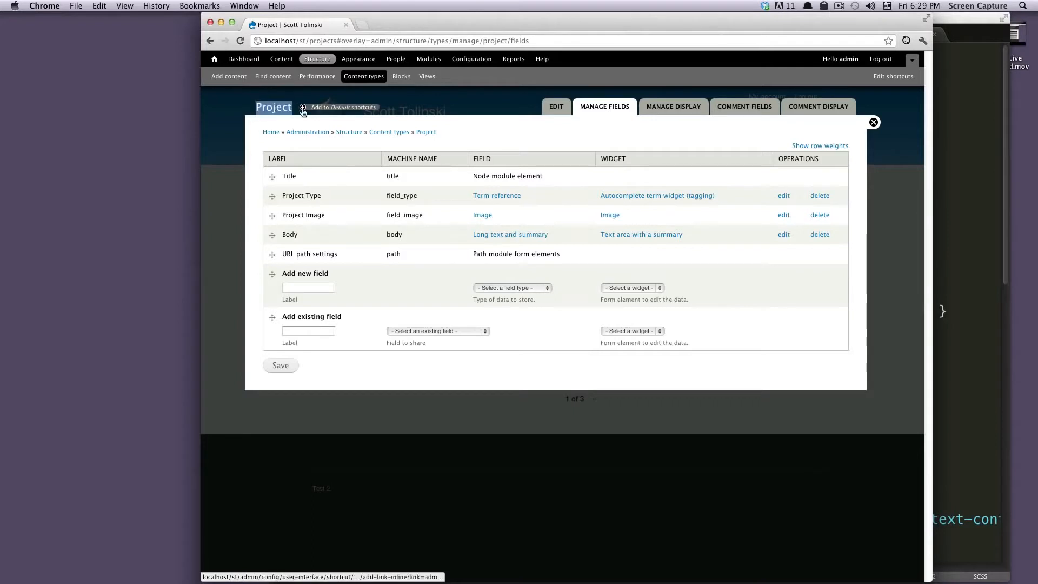
click(323, 284)
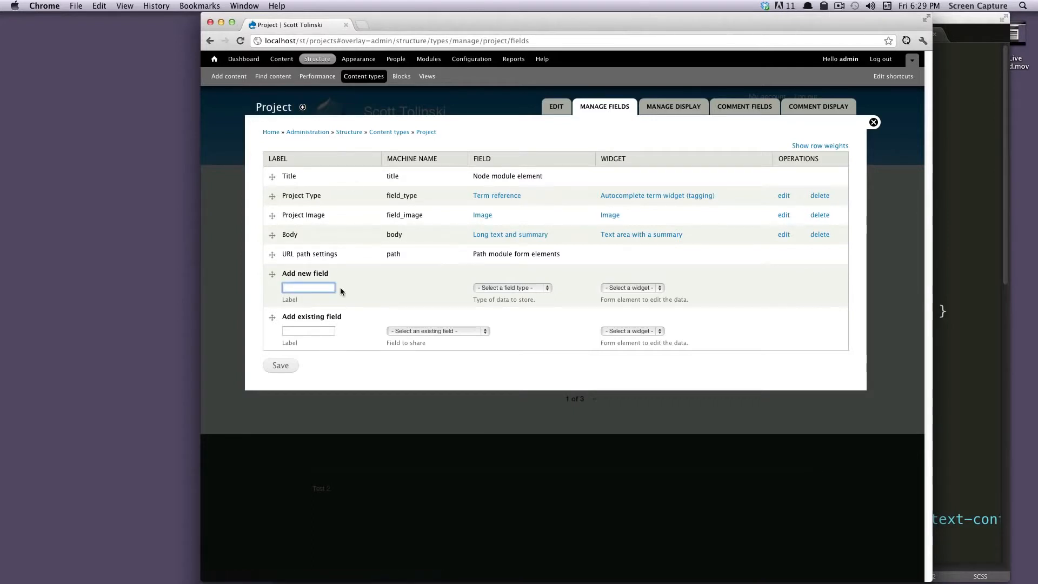
click(312, 289)
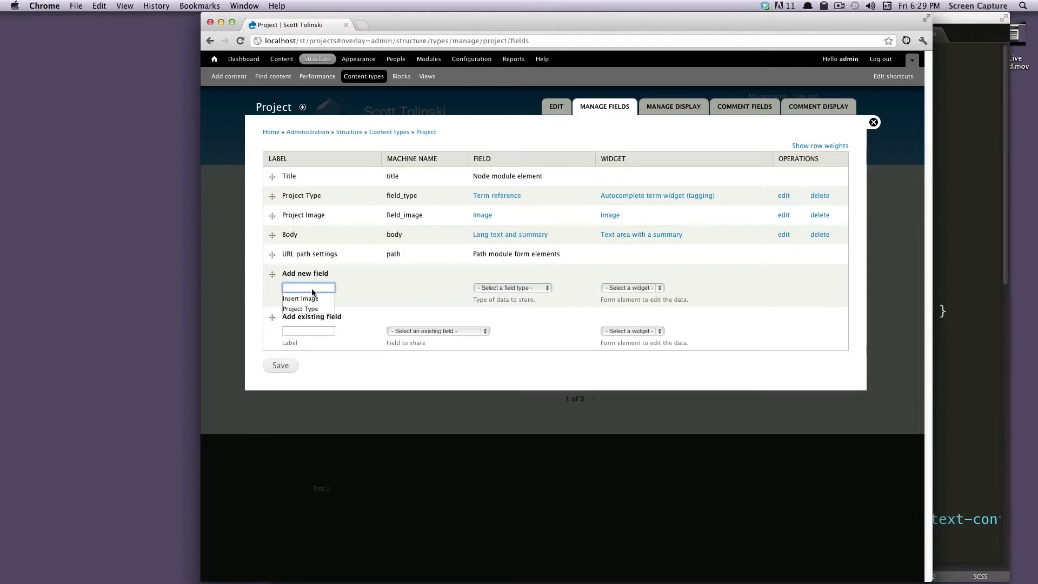
click(387, 280)
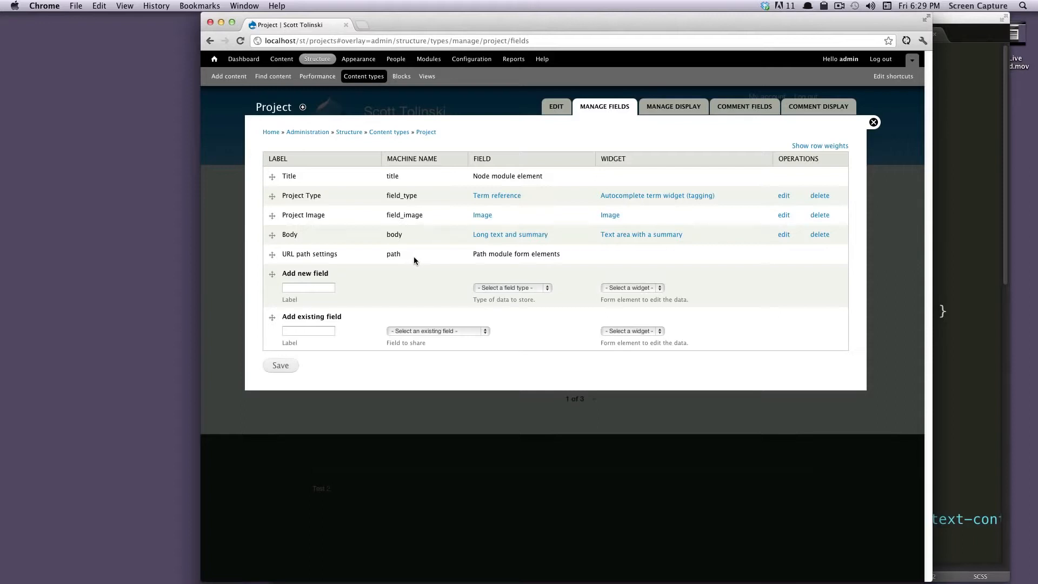
Step: Define a new field labelled Designer for the Project content type, with Text as its field type
click(330, 290)
click(319, 291)
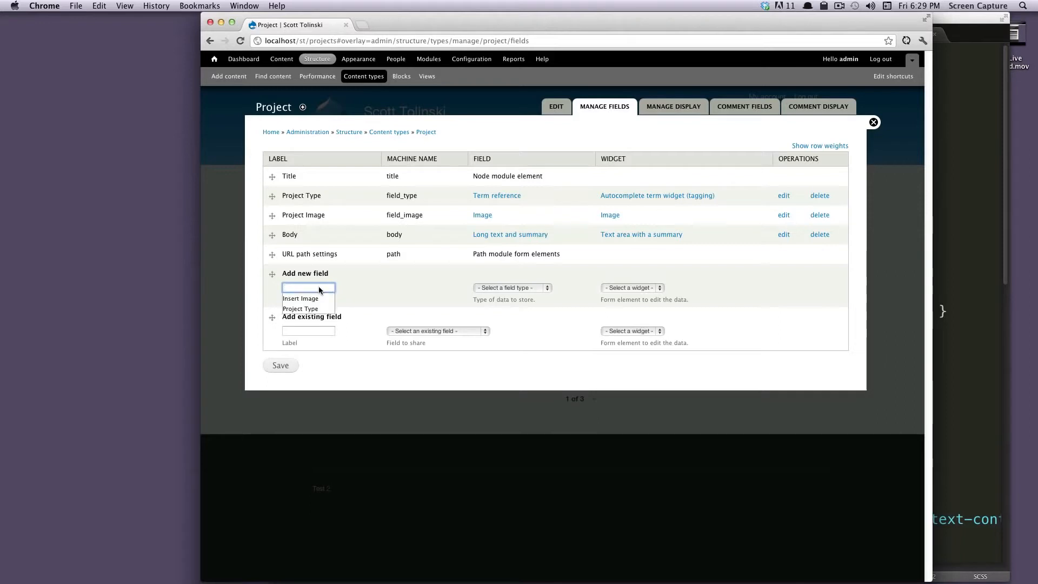
text(De)
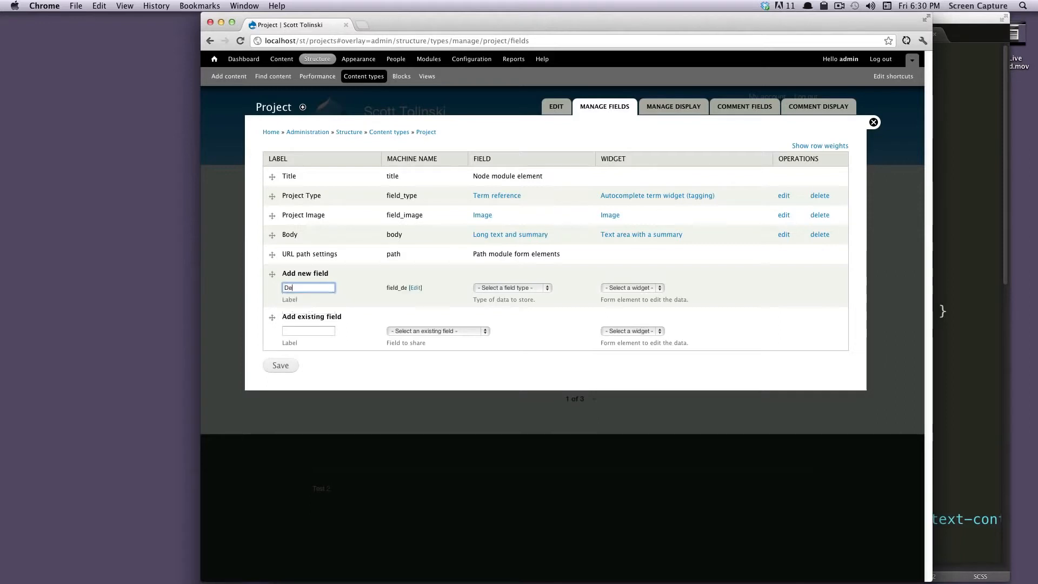
text(signer)
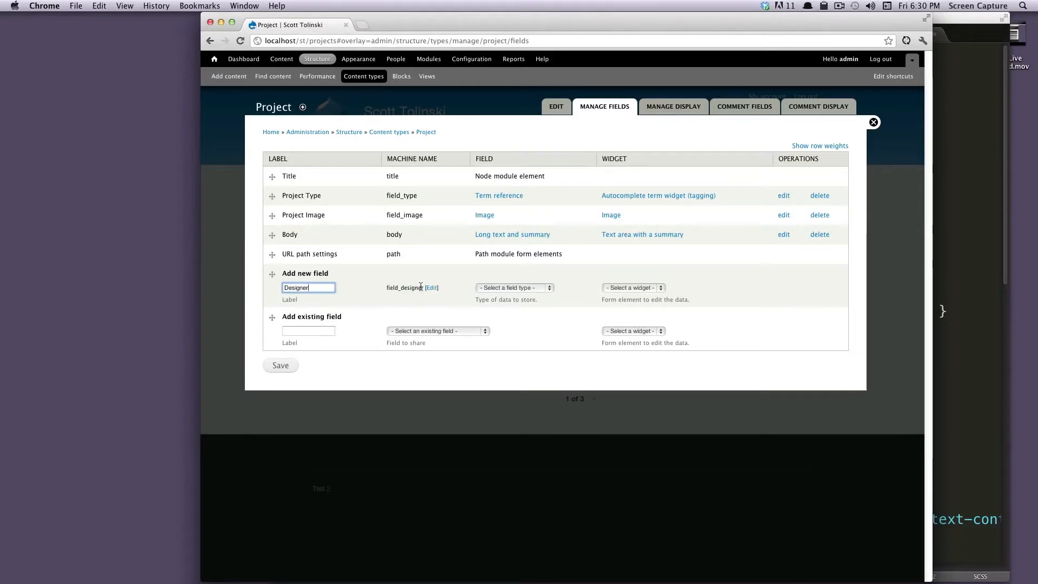
click(513, 287)
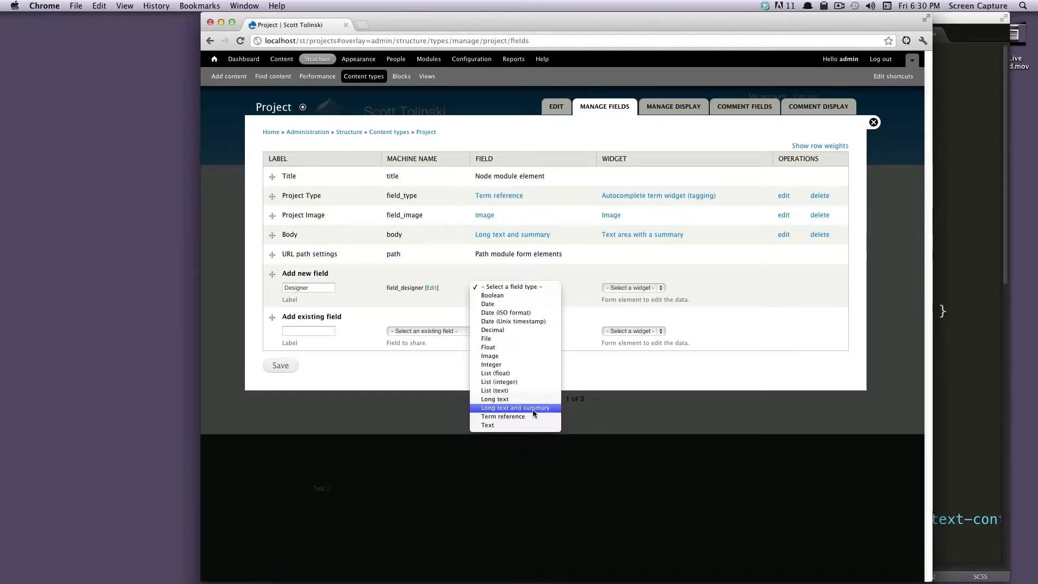
click(532, 426)
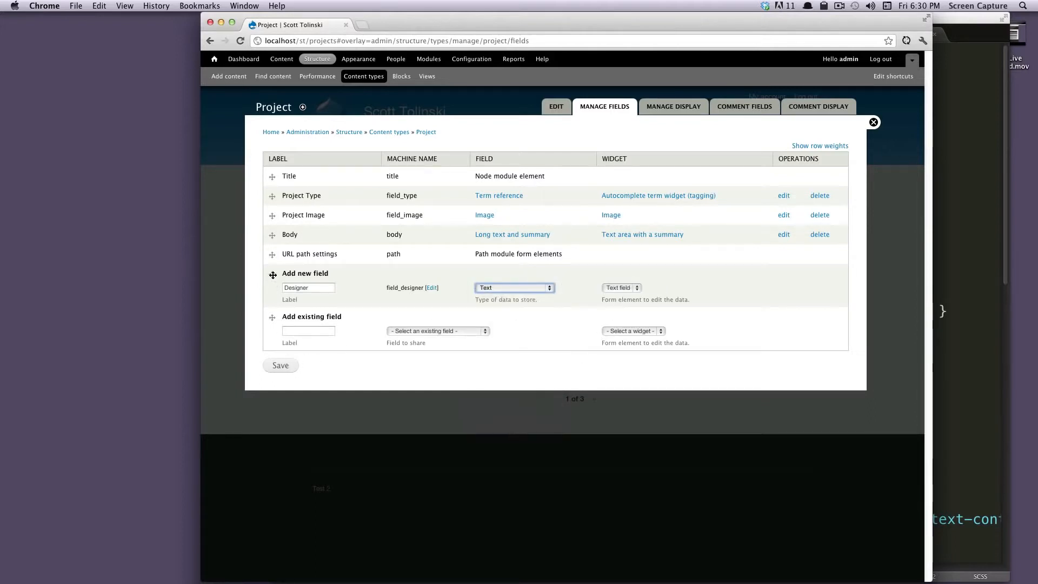
Step: Place the new Designer field between Body and URL path settings, and save it with the default field settings
drag(273, 275, 269, 311)
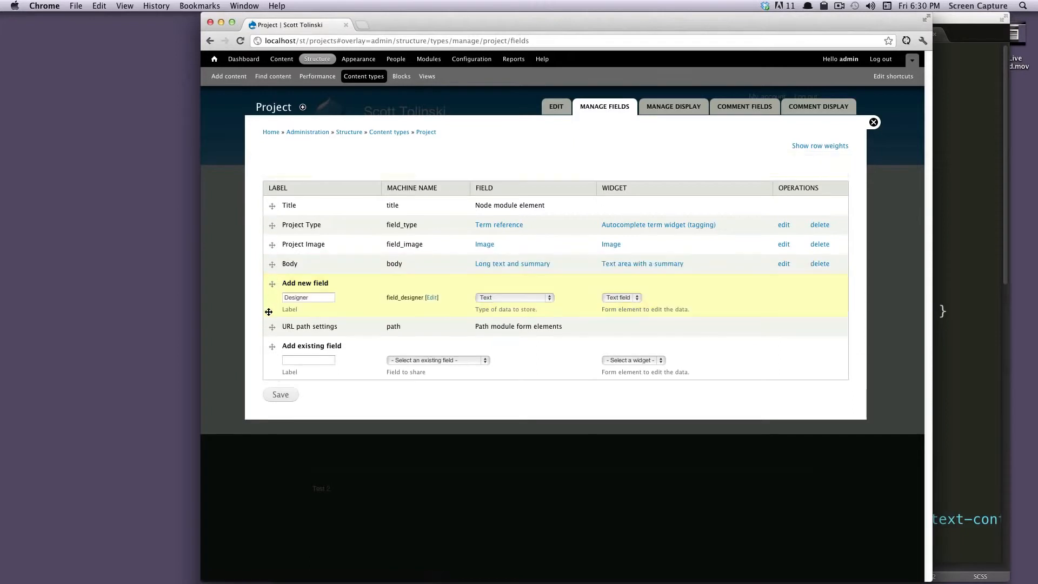
click(283, 394)
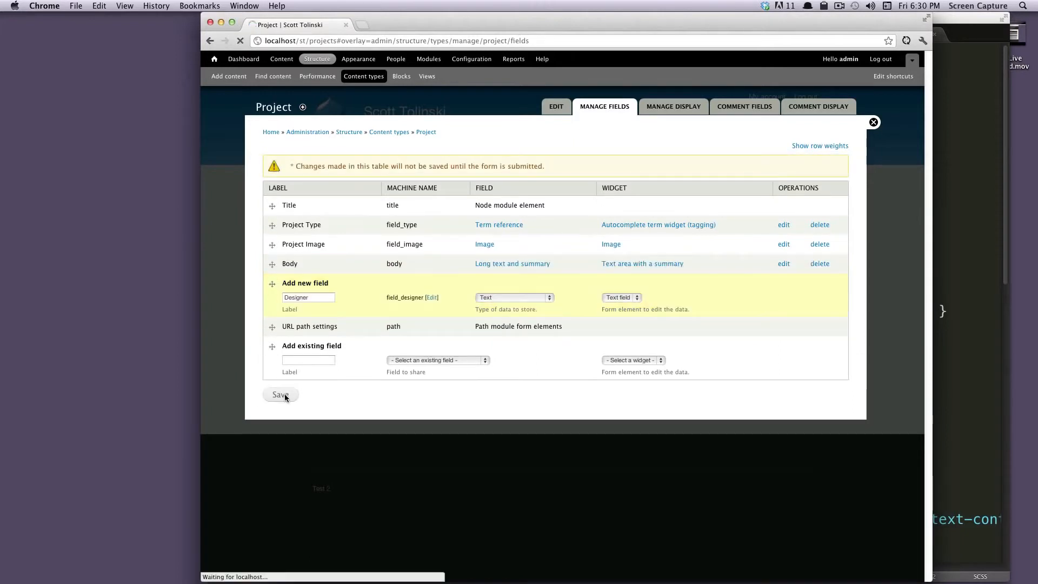
click(291, 331)
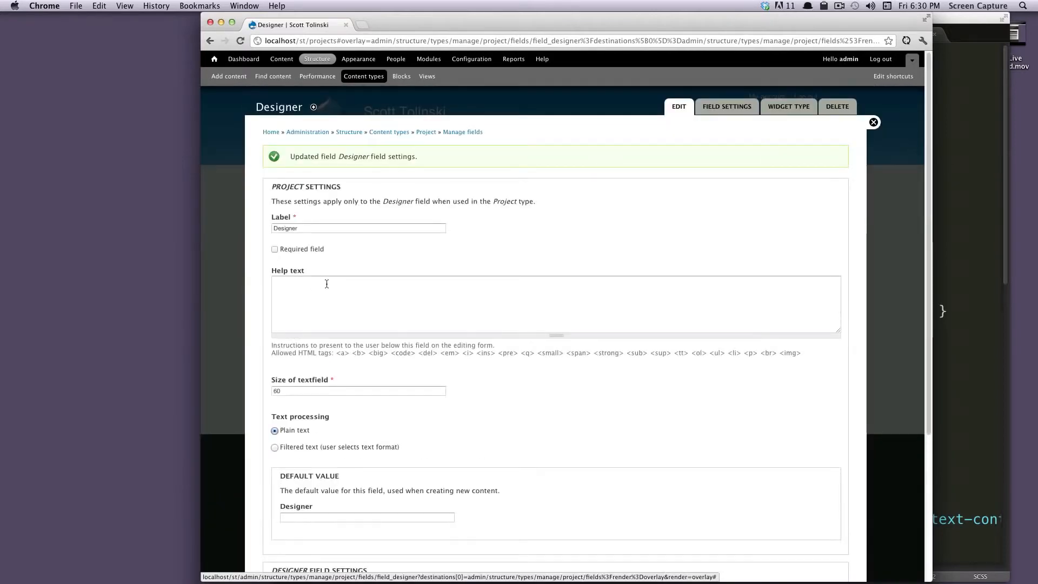
scroll(332, 436, down, 5)
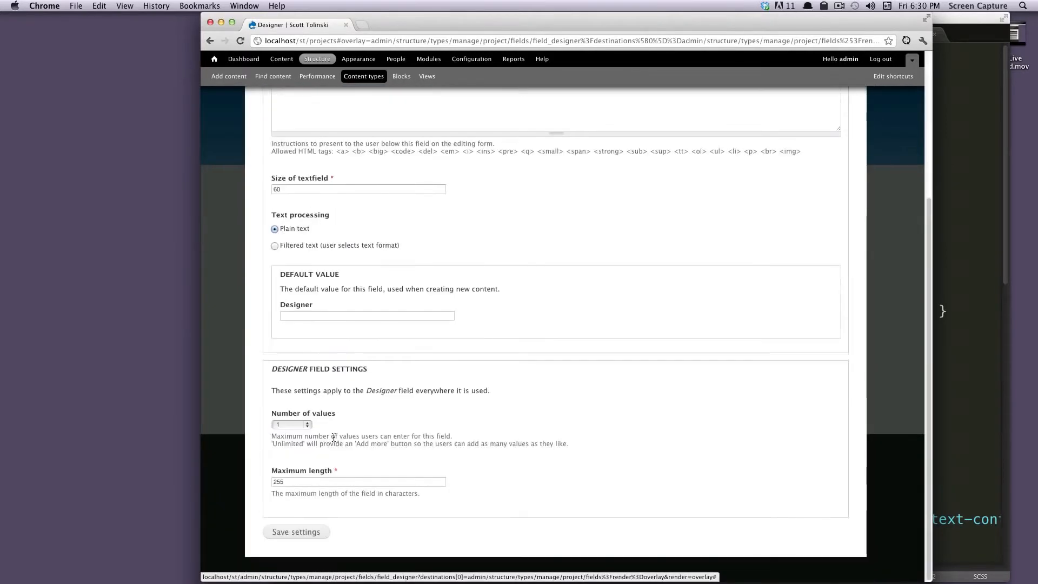
click(283, 533)
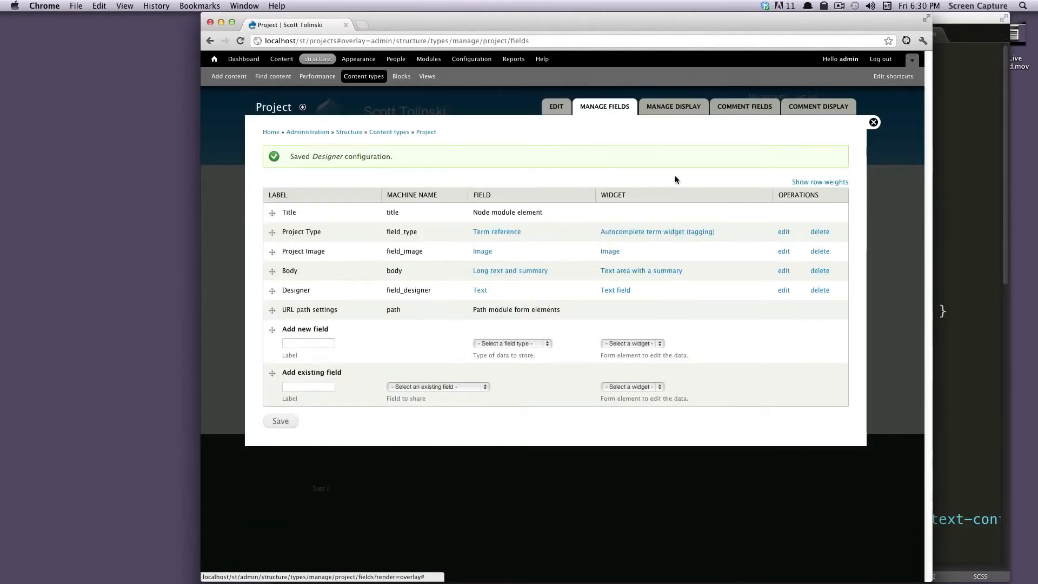
Step: Leave the field administration and open the Sass Mastery project page from the site's content list
click(873, 123)
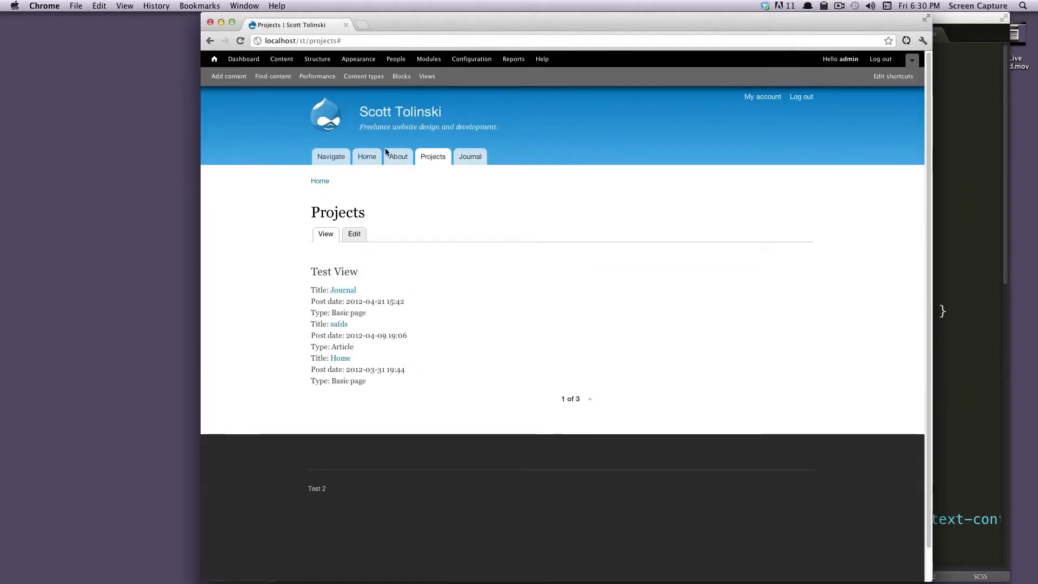
click(433, 159)
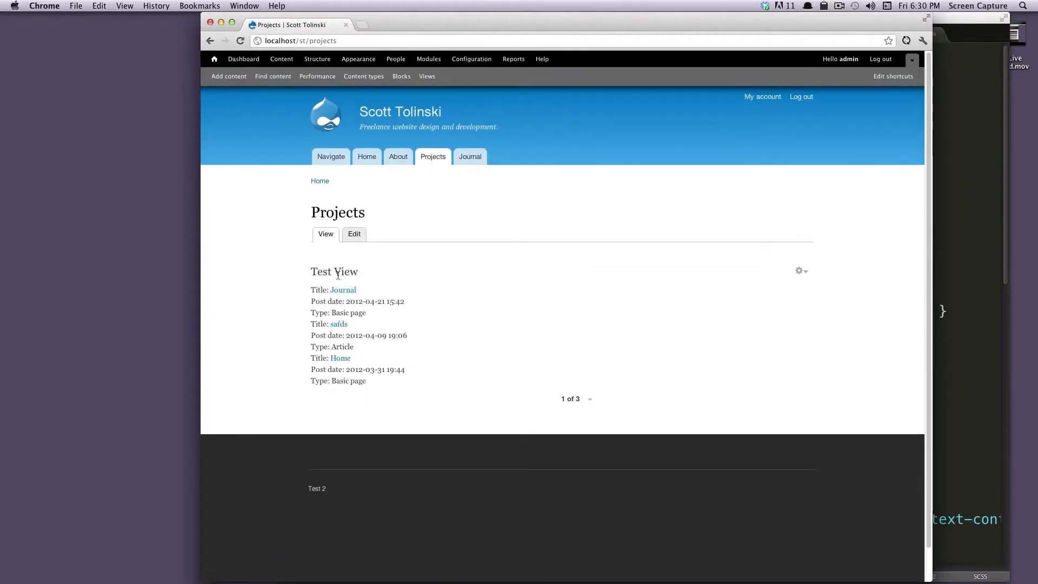
click(273, 76)
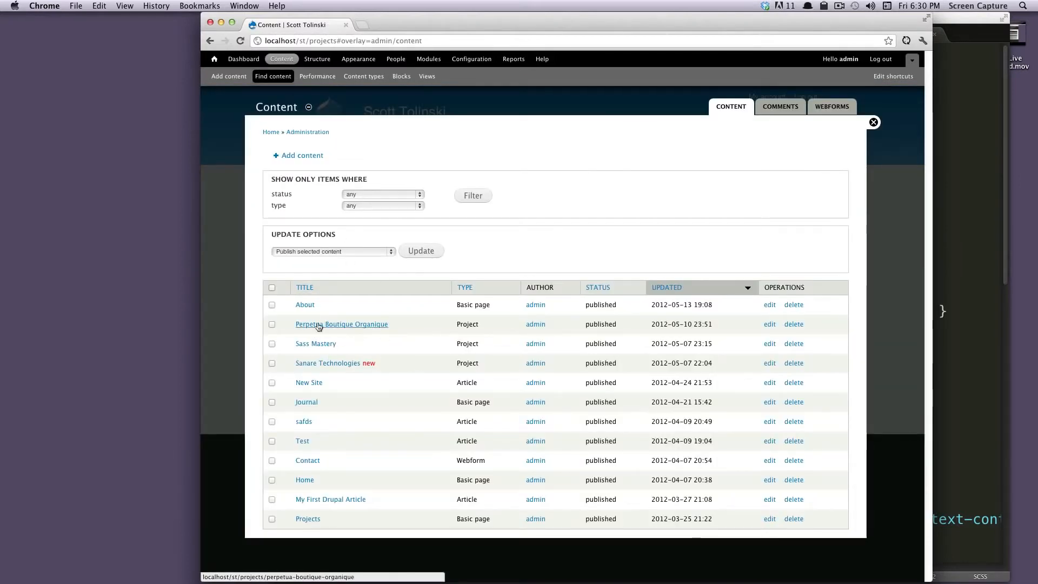
click(313, 342)
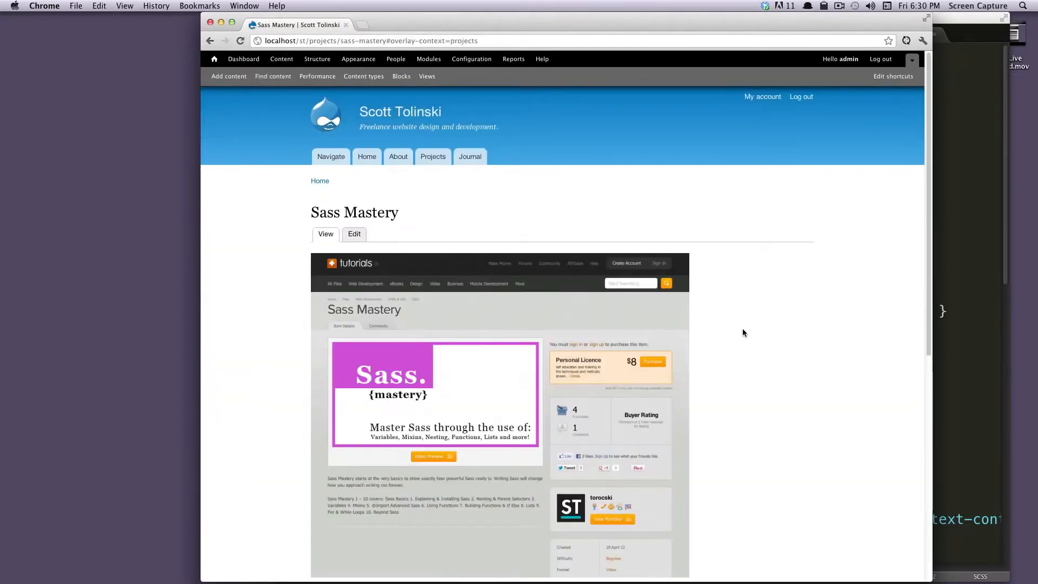
Step: Examine how the Sass Mastery page lays out its title, project image, body text and Test View block
drag(343, 212, 412, 210)
click(487, 223)
scroll(541, 250, down, 3)
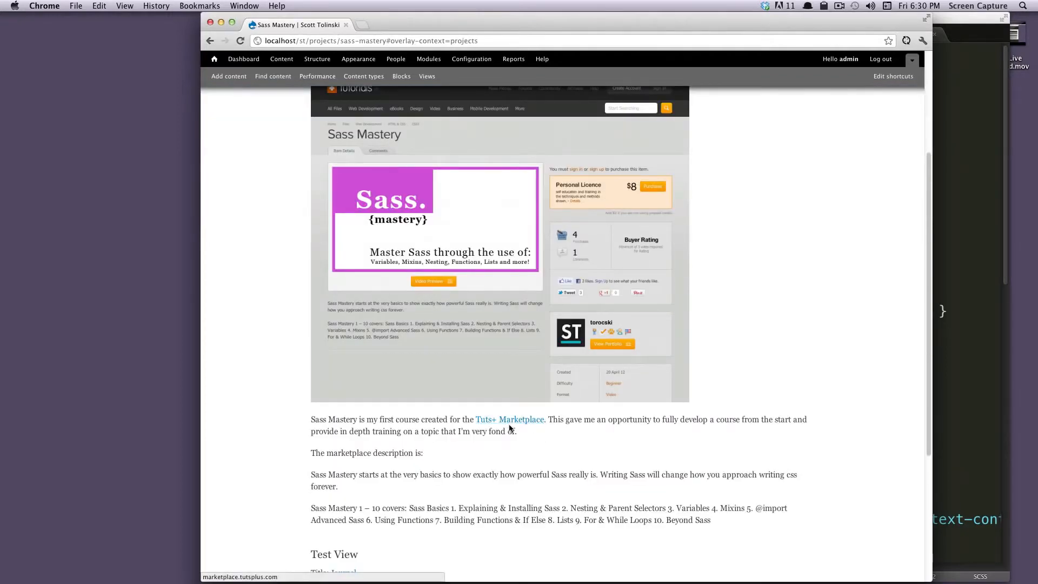
scroll(492, 407, up, 3)
drag(585, 336, 741, 343)
scroll(742, 347, down, 5)
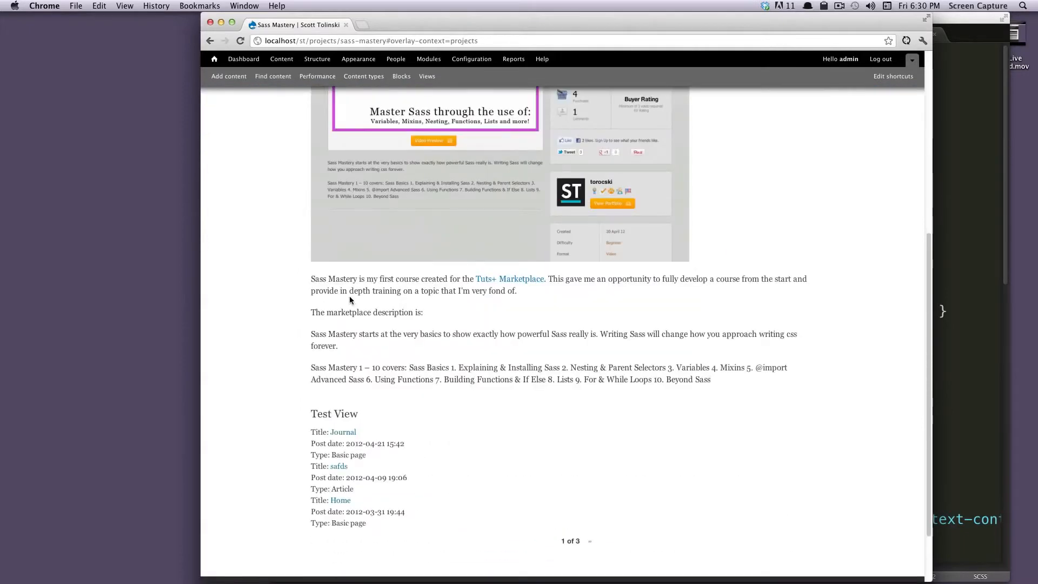
drag(349, 297, 505, 389)
click(505, 389)
scroll(565, 385, down, 2)
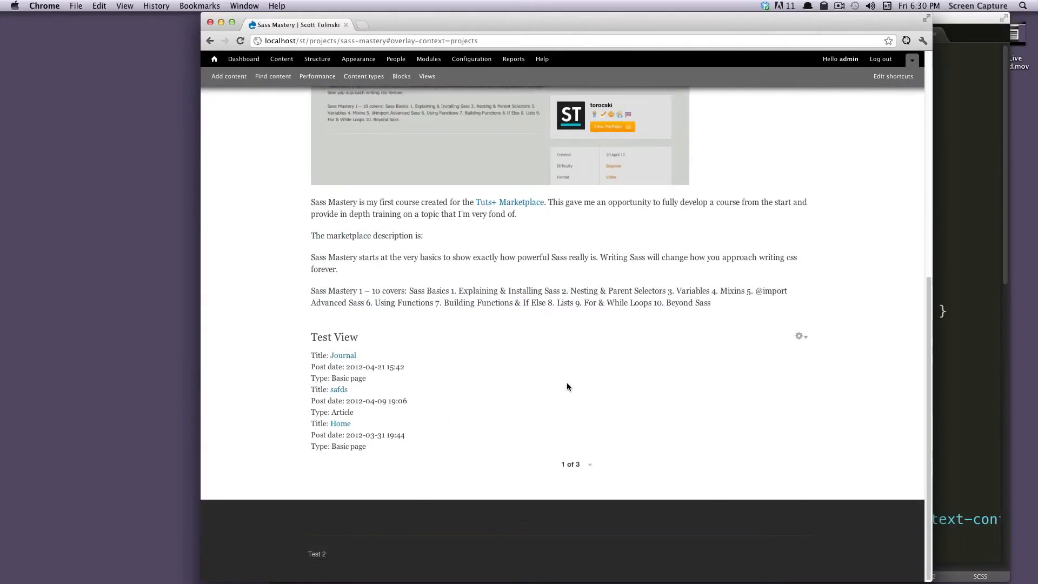
scroll(650, 365, up, 5)
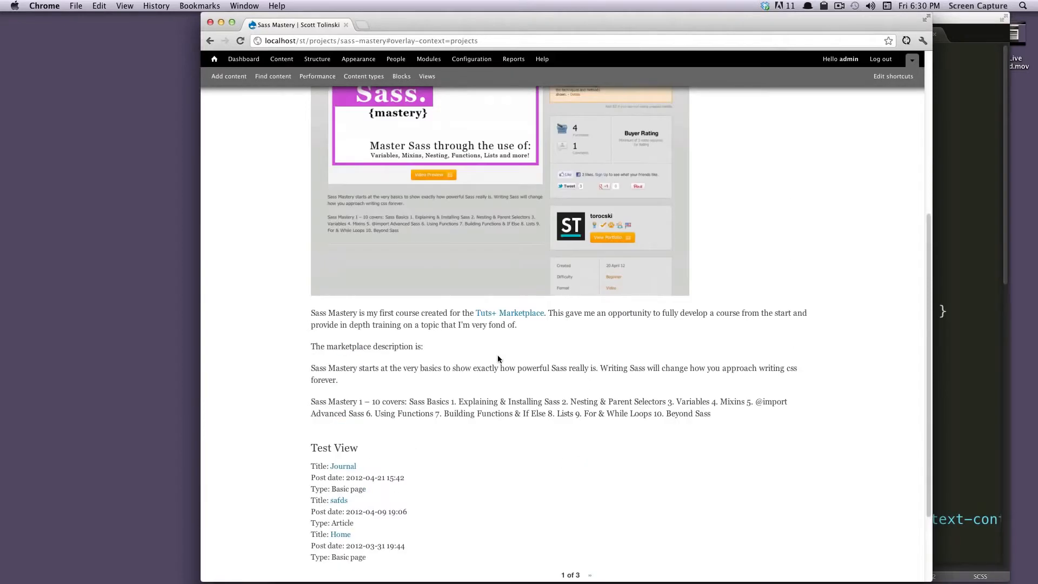
scroll(498, 359, up, 2)
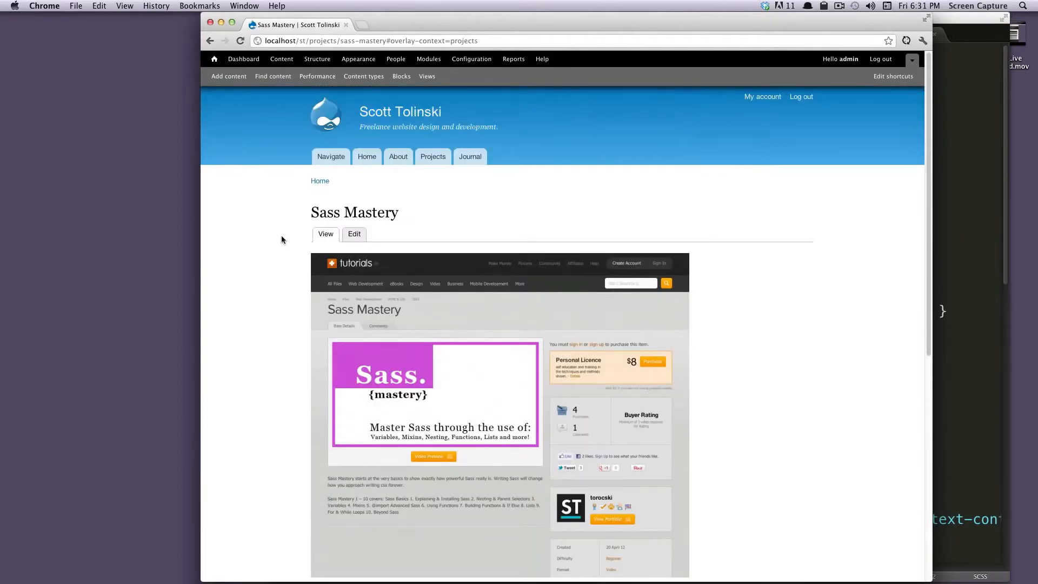
drag(776, 228, 825, 240)
scroll(673, 486, down, 3)
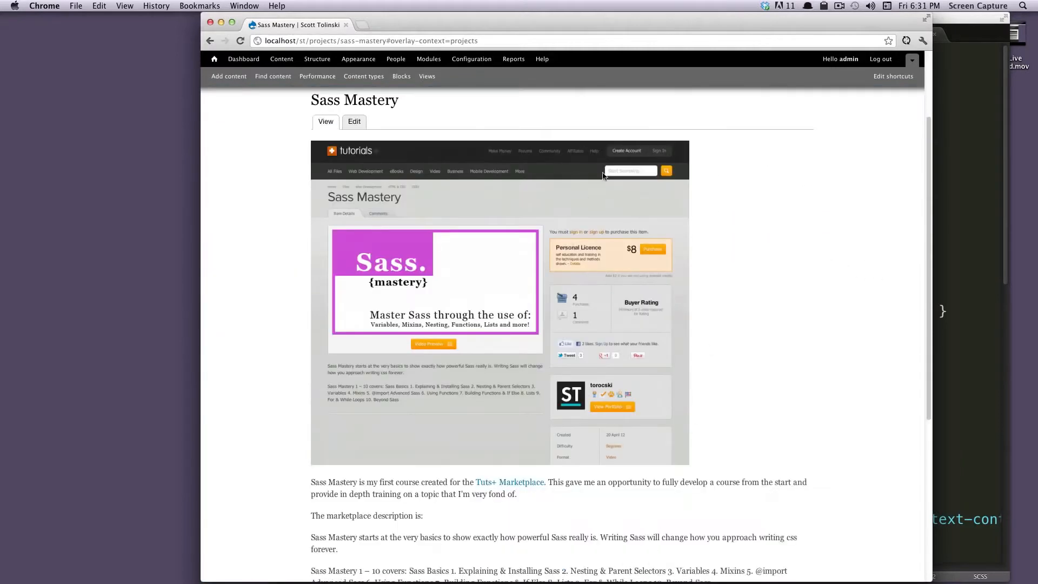
scroll(643, 383, up, 3)
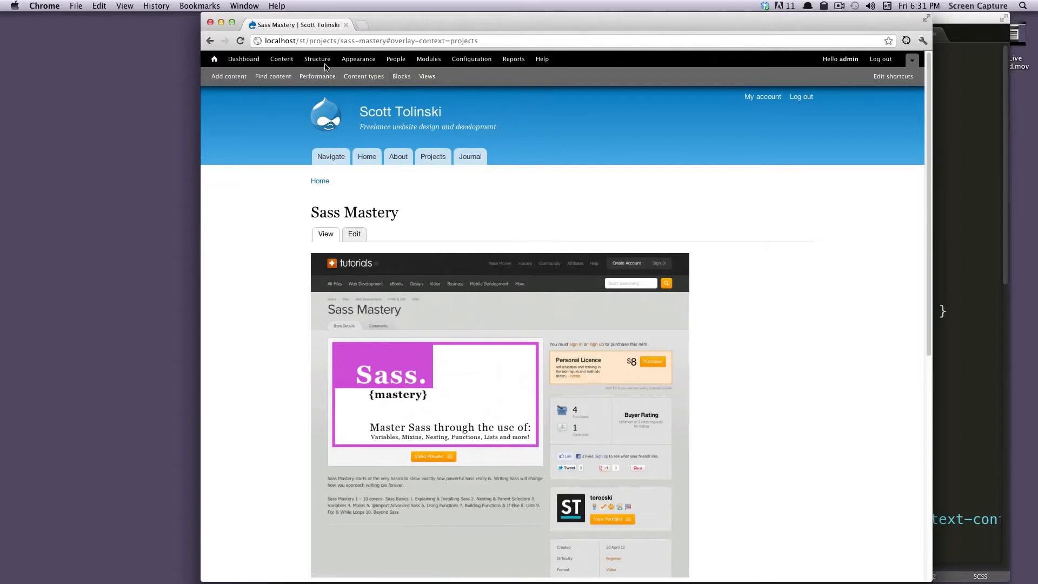
Step: Review the theme's block regions, such as Content, Sidebar first and Sidebar second, and return to the Sass Mastery page
click(403, 76)
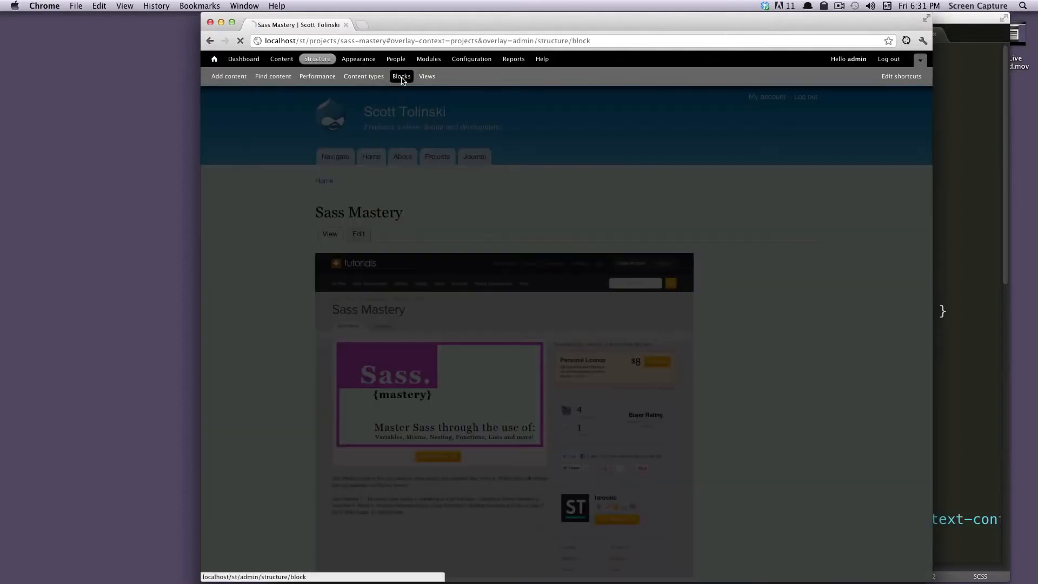
scroll(560, 288, down, 4)
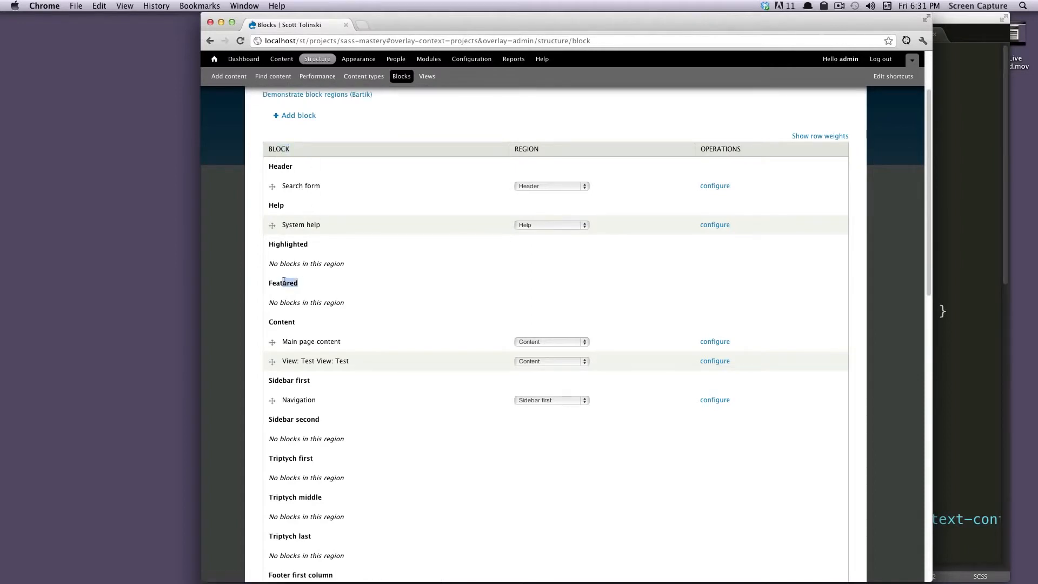
drag(315, 323, 268, 323)
drag(312, 380, 265, 376)
scroll(318, 377, down, 2)
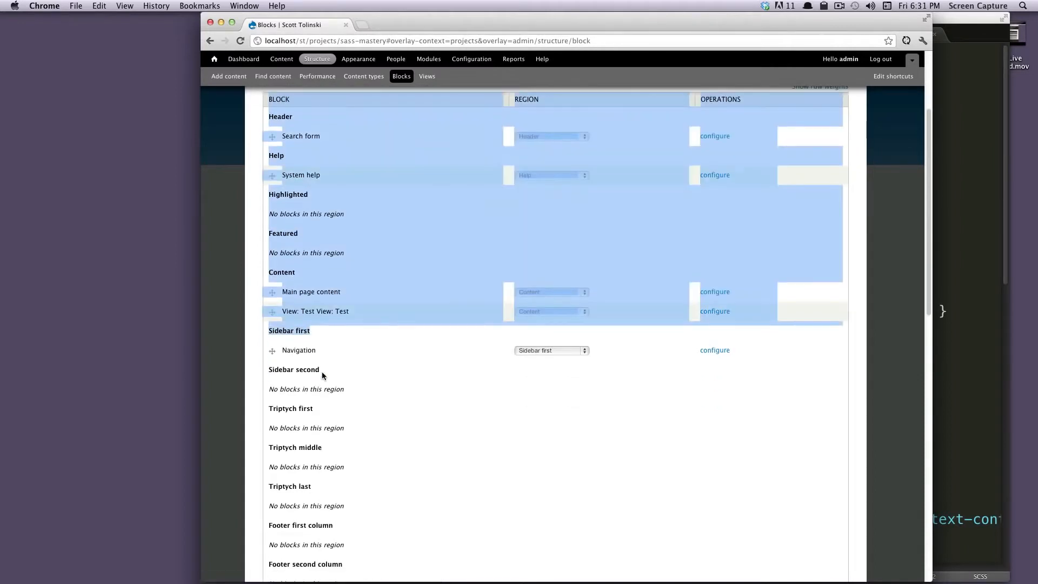
click(323, 371)
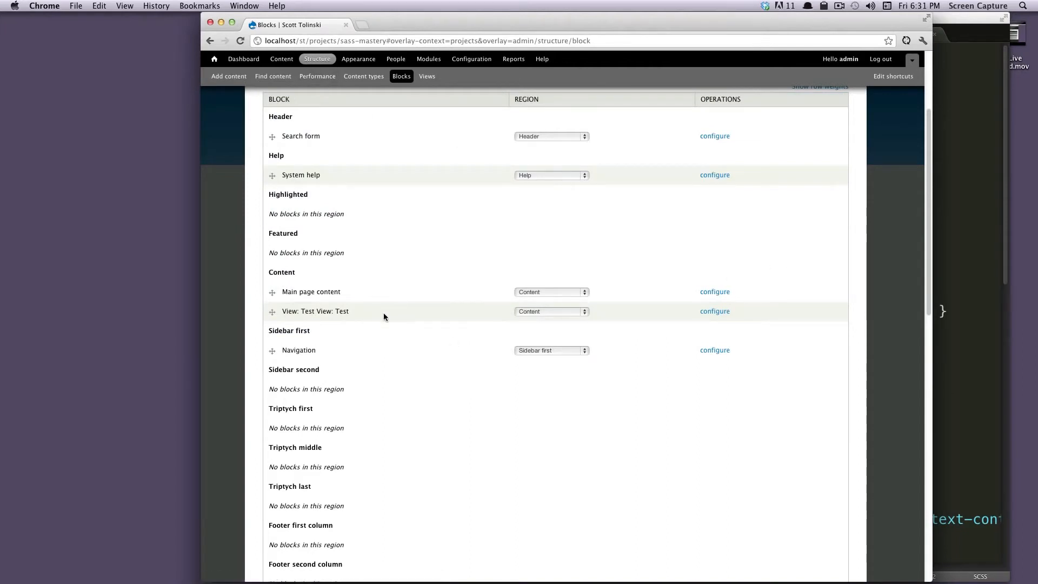
drag(311, 330, 268, 331)
scroll(591, 202, up, 5)
click(872, 123)
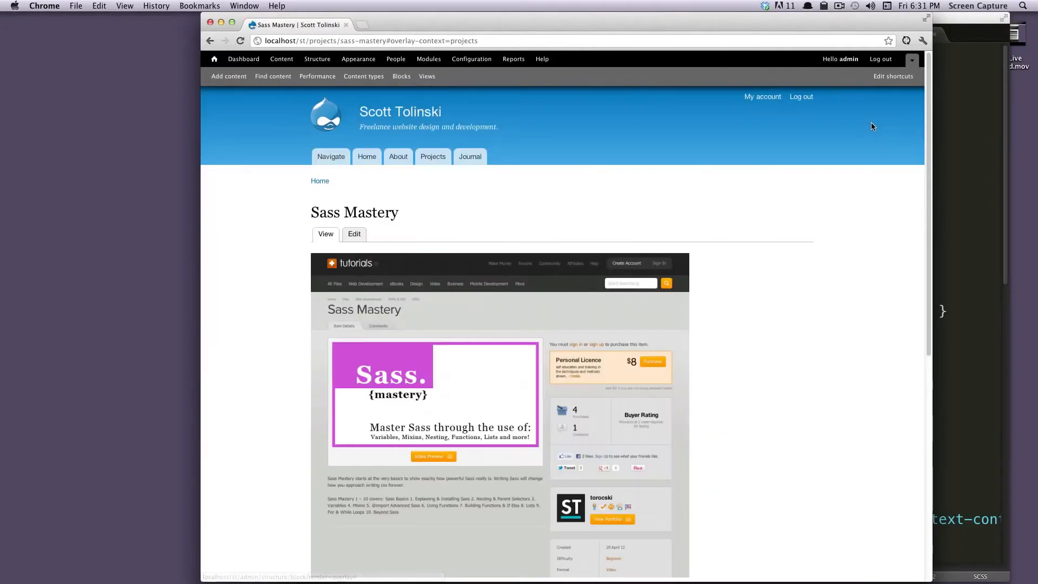
drag(310, 41, 463, 41)
click(504, 225)
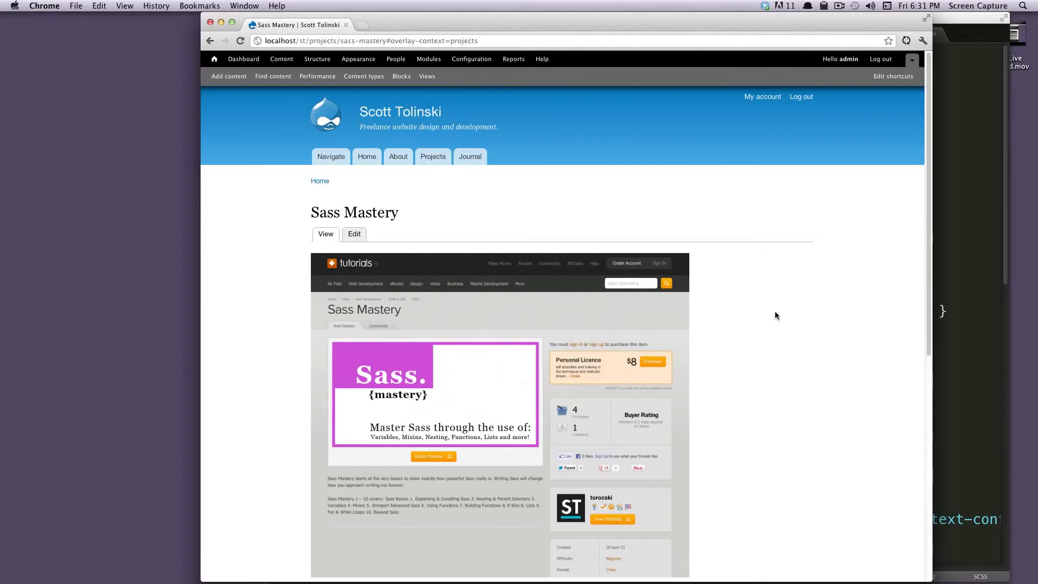
scroll(776, 313, down, 5)
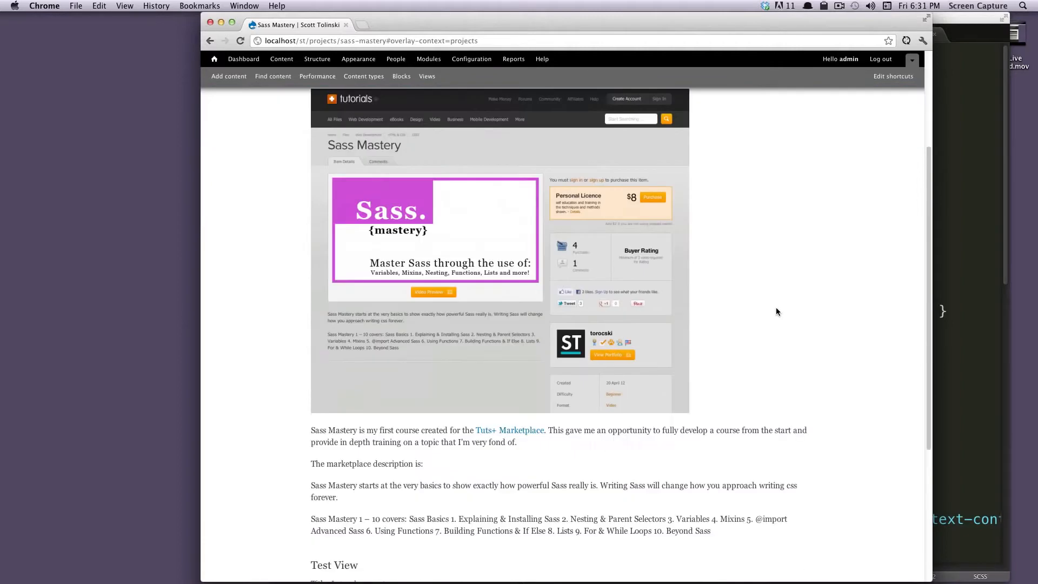
scroll(776, 307, up, 5)
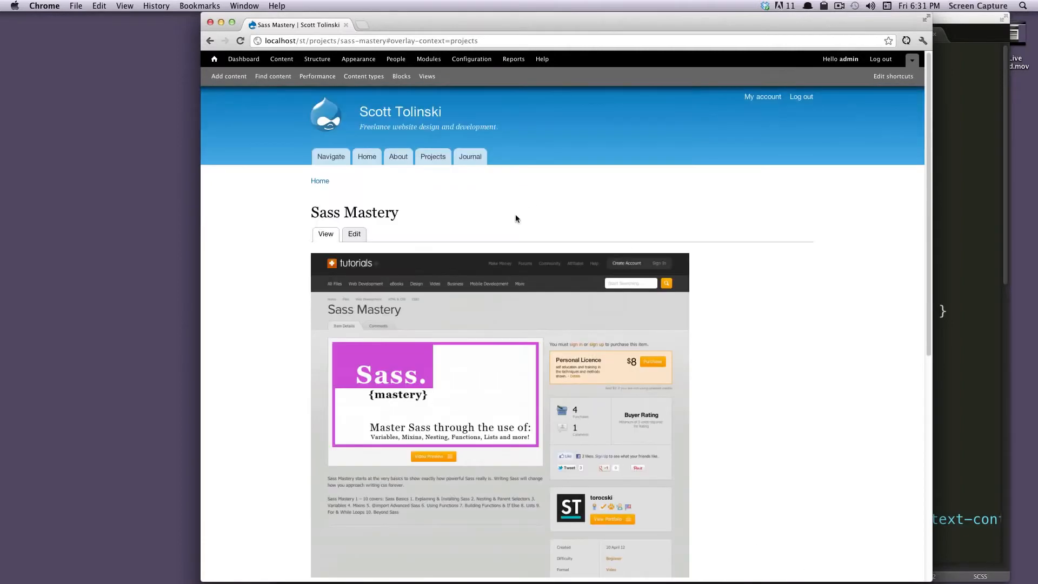
Step: Edit the Sass Mastery project, enter the designer's full name in the Designer field, and save the project
click(357, 234)
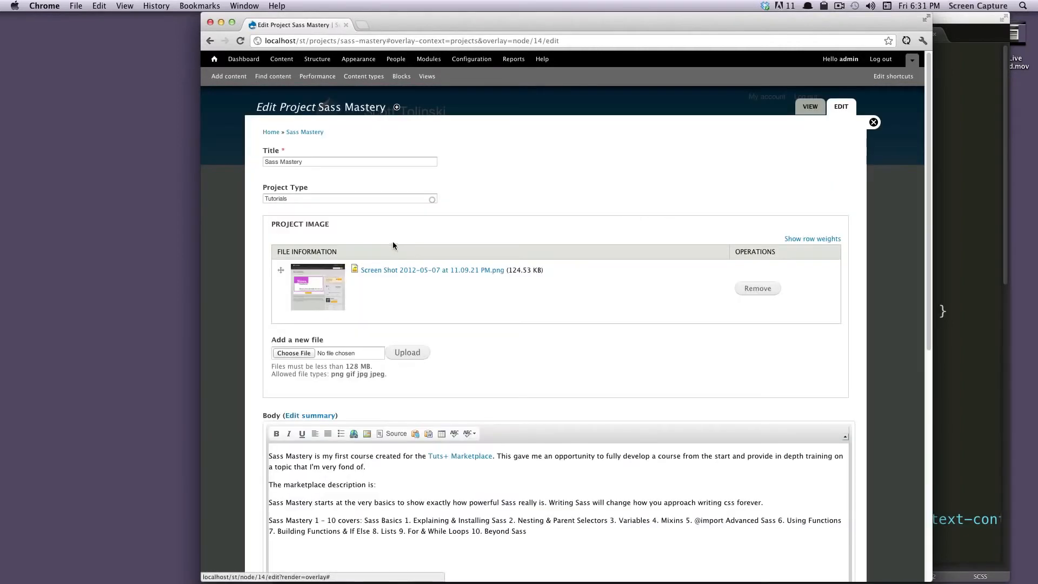
scroll(345, 303, down, 10)
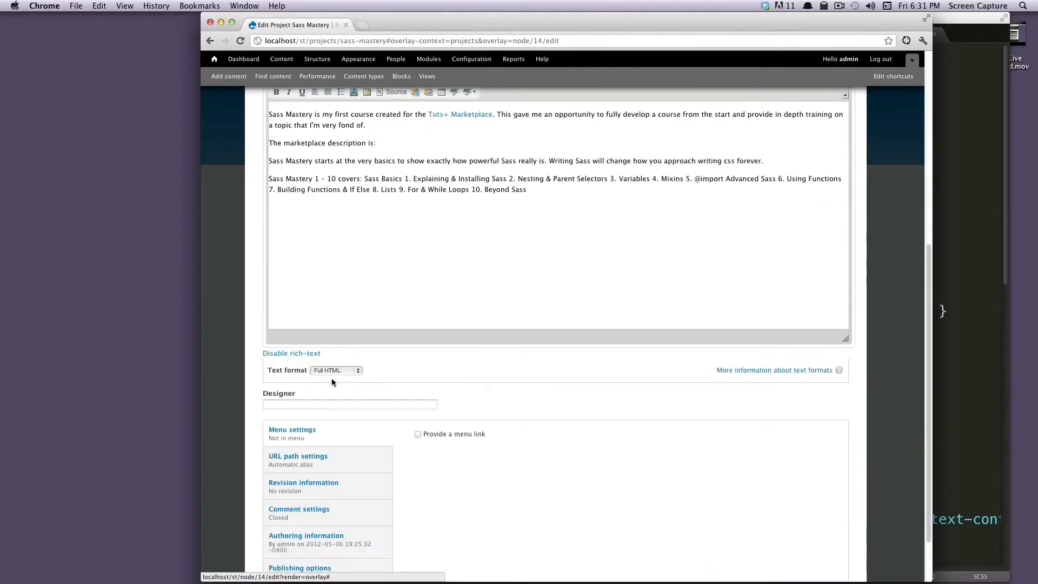
click(305, 338)
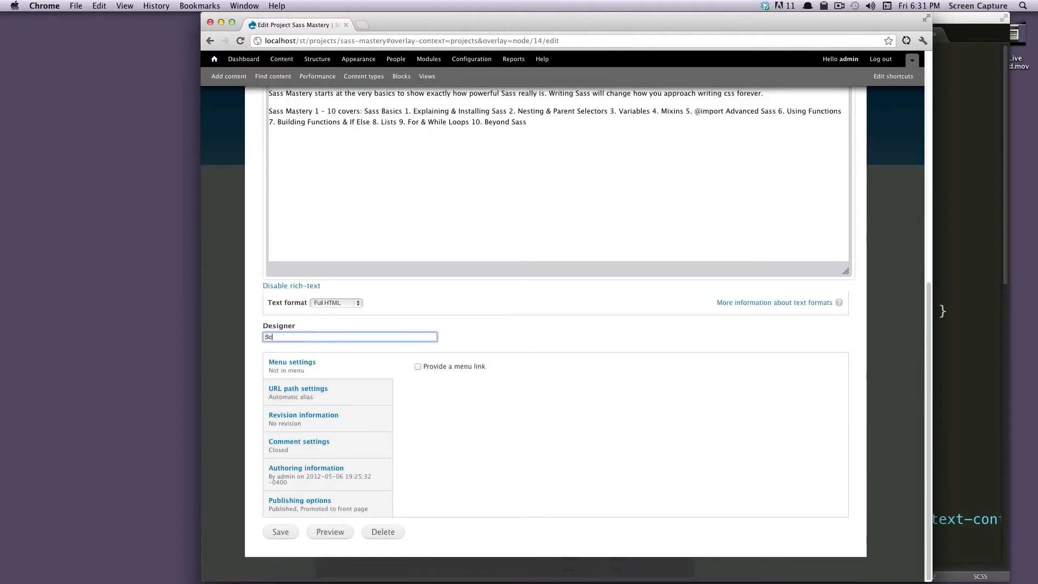
text(Scott Tolinski)
click(280, 531)
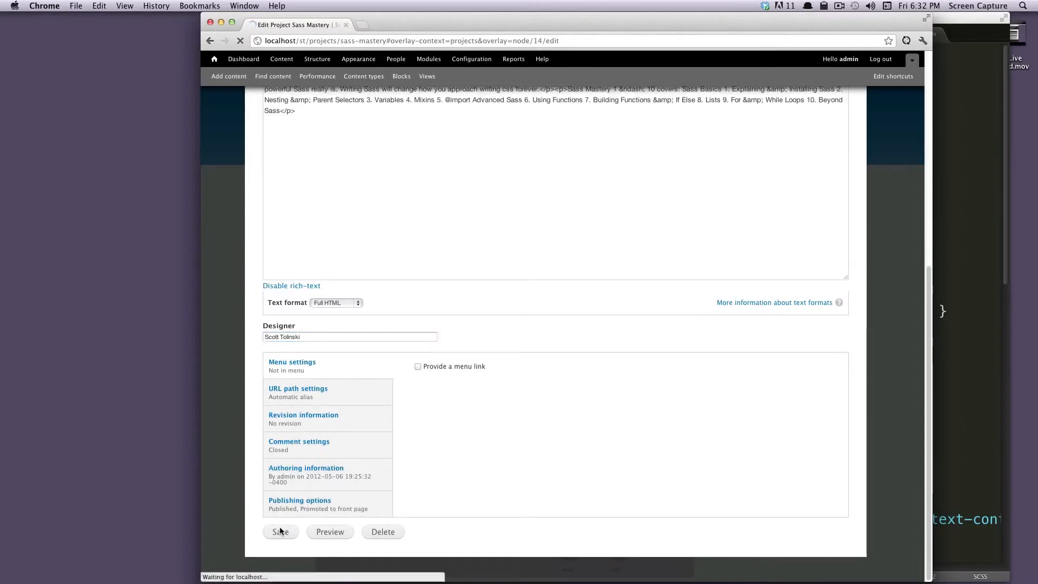
Step: Check where the Designer field appears on the saved Sass Mastery page relative to the body text and Test View block
scroll(468, 421, down, 5)
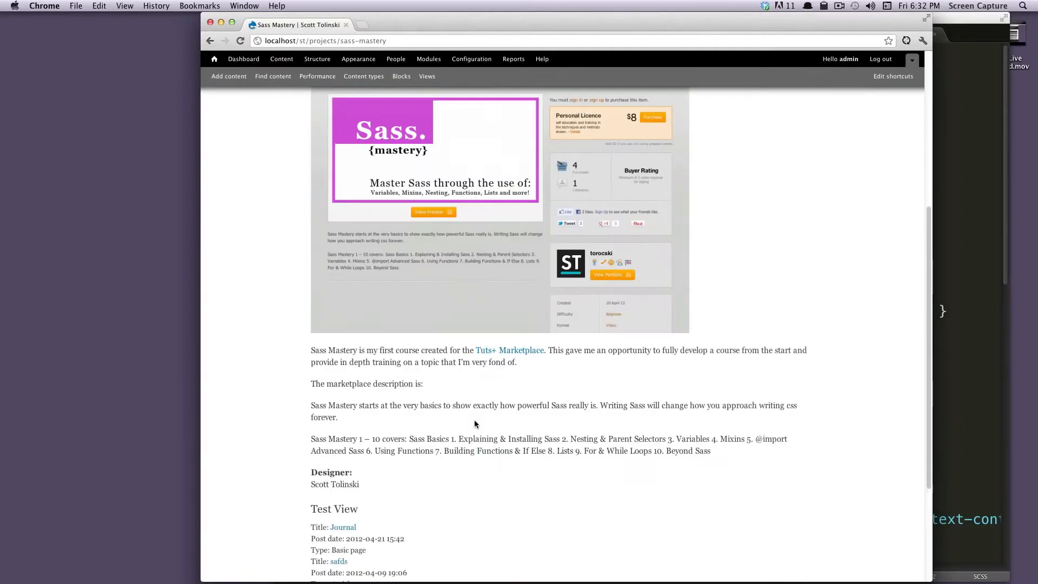
scroll(475, 420, down, 3)
drag(359, 312, 310, 300)
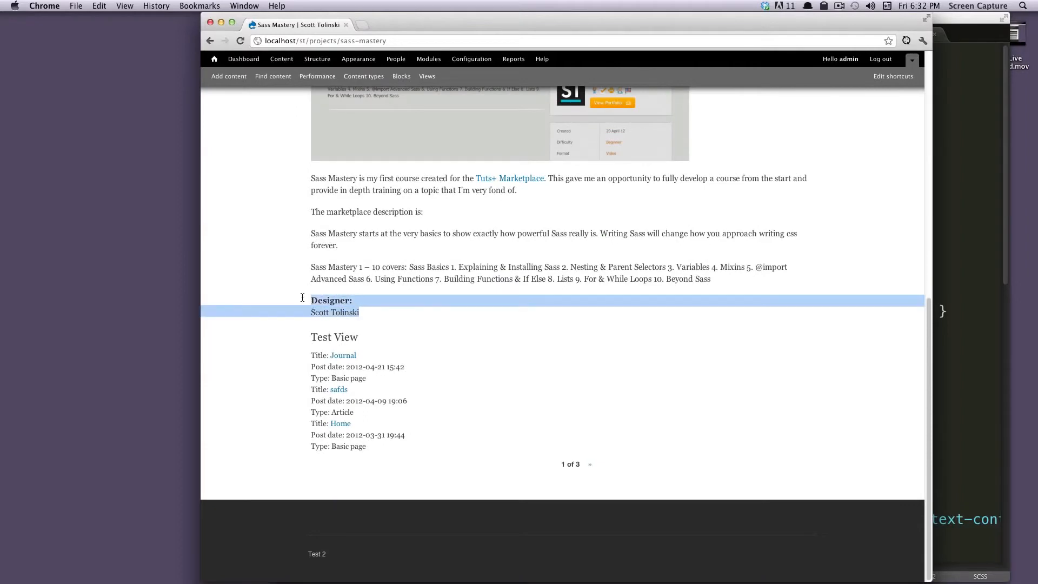
click(689, 314)
scroll(686, 322, up, 4)
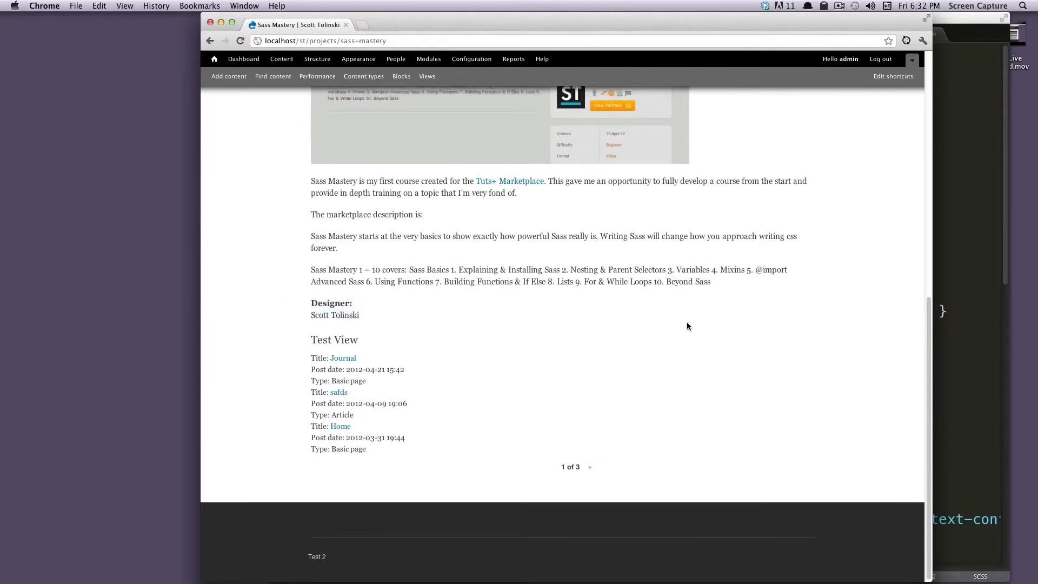
scroll(678, 332, up, 5)
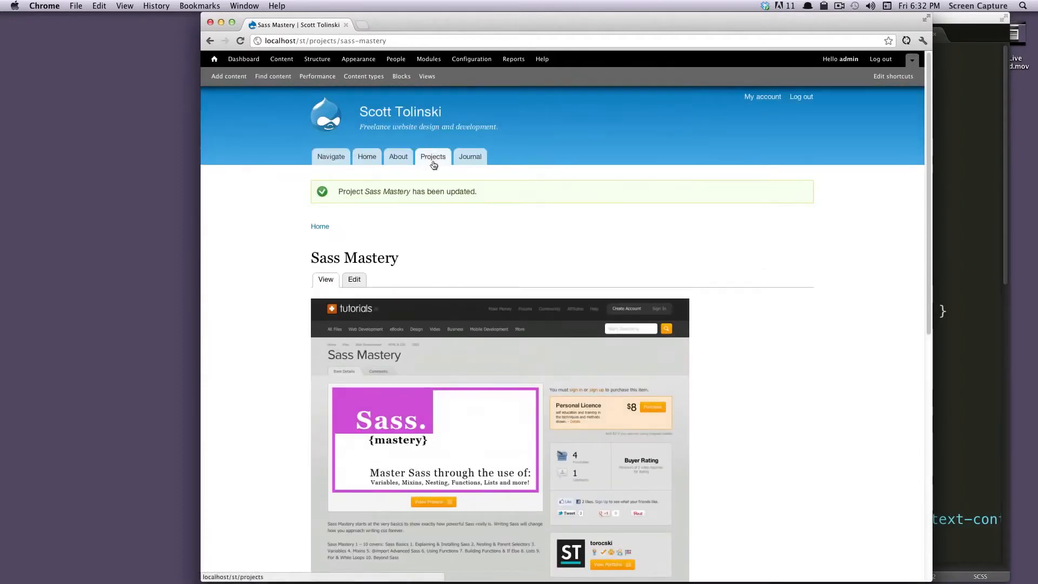
Step: Start a new view named Project Side Info and have it create a block instead of a page
click(427, 76)
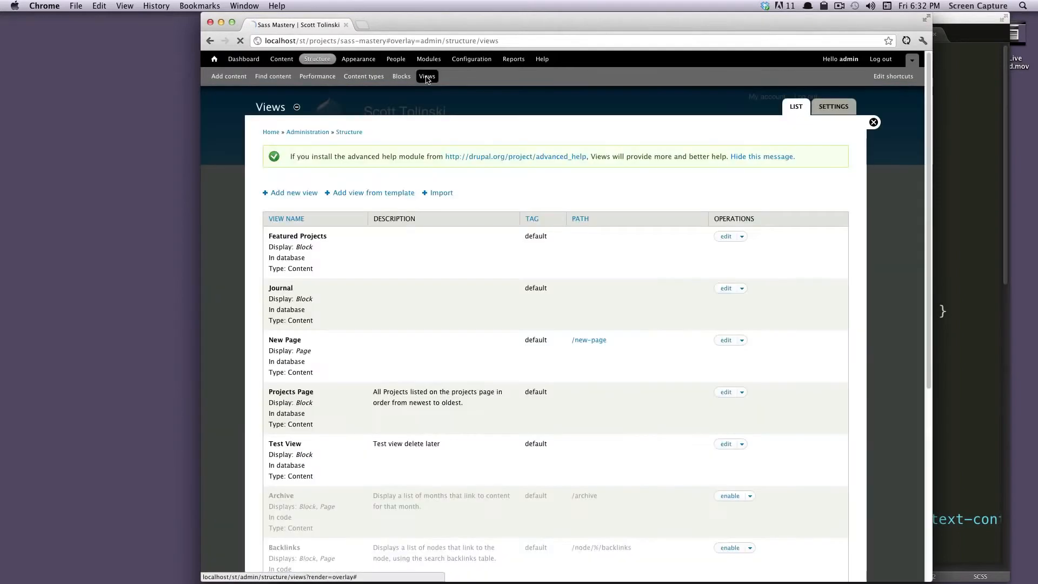
click(281, 193)
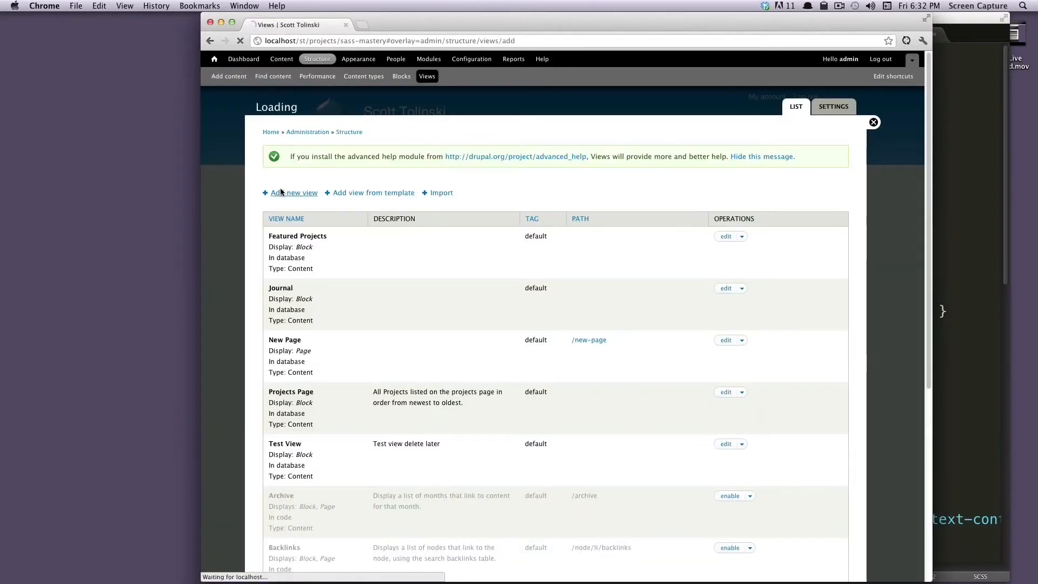
click(274, 242)
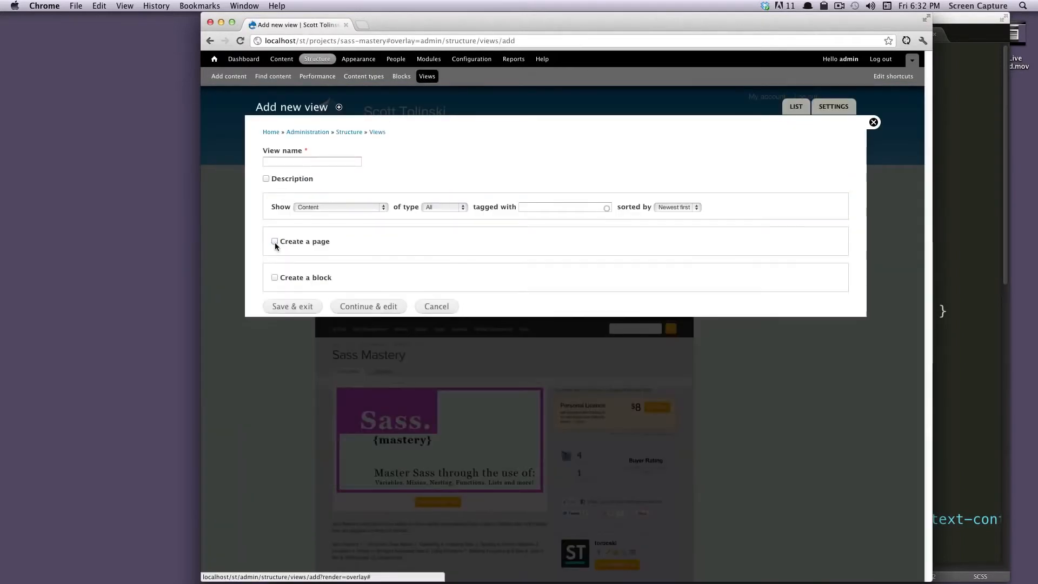
click(274, 277)
click(309, 304)
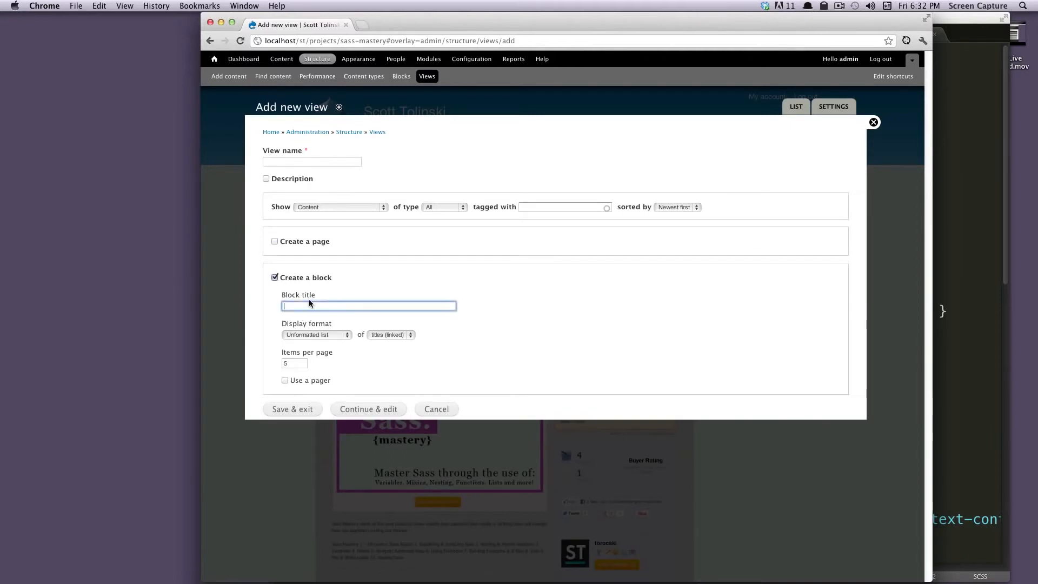
click(279, 161)
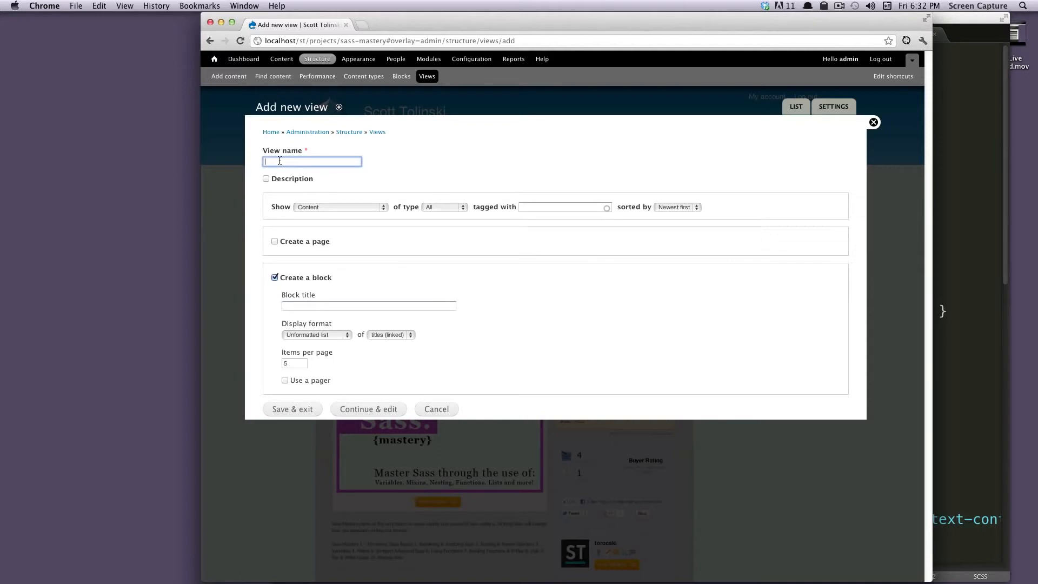
text(Projec)
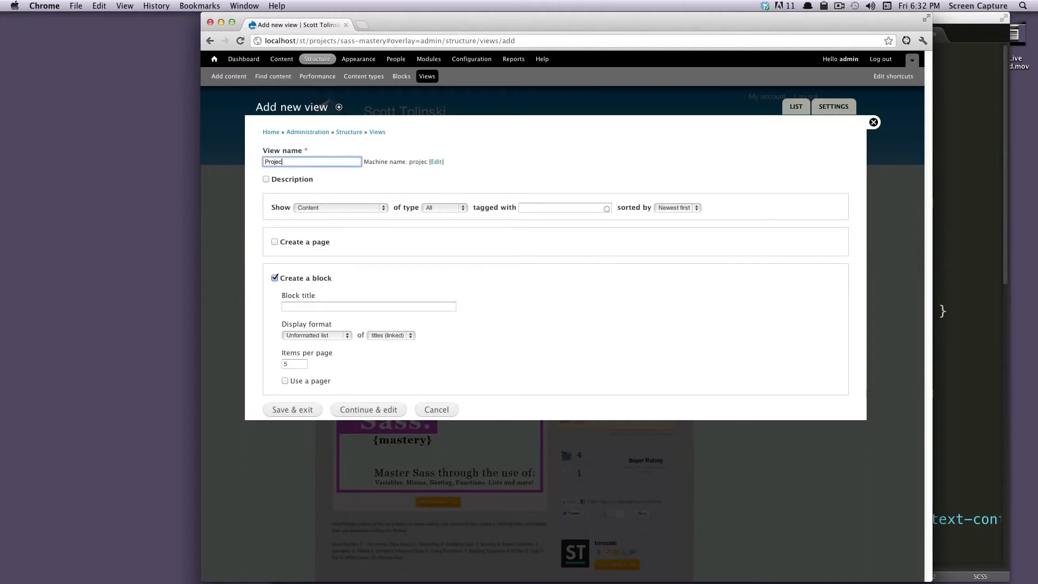
text(t Side Info)
Step: Leave the block title empty, limit the block to 1 item per page, and continue to the view's detailed settings
click(287, 305)
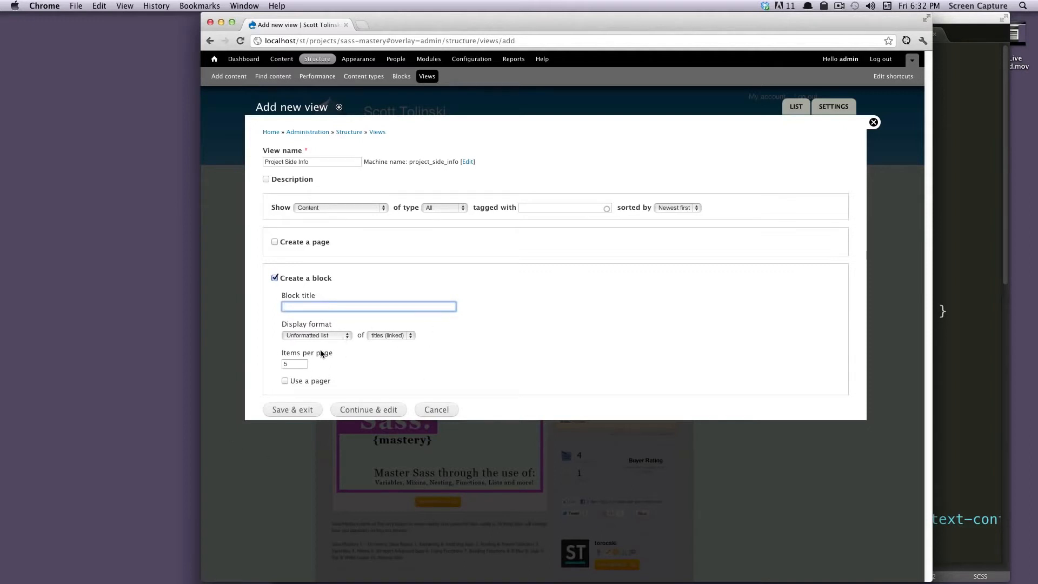
key(Tab)
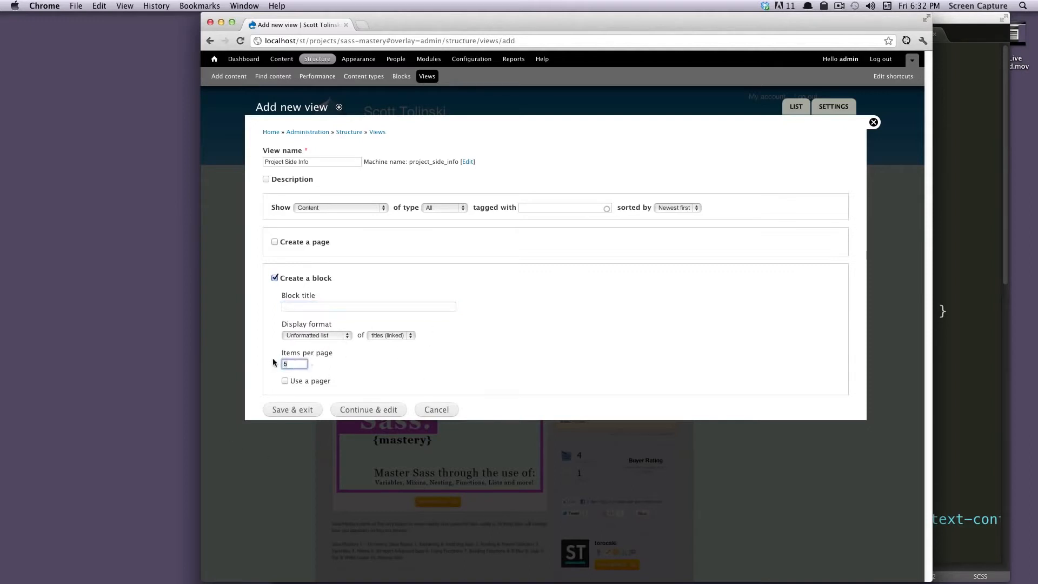
text(1)
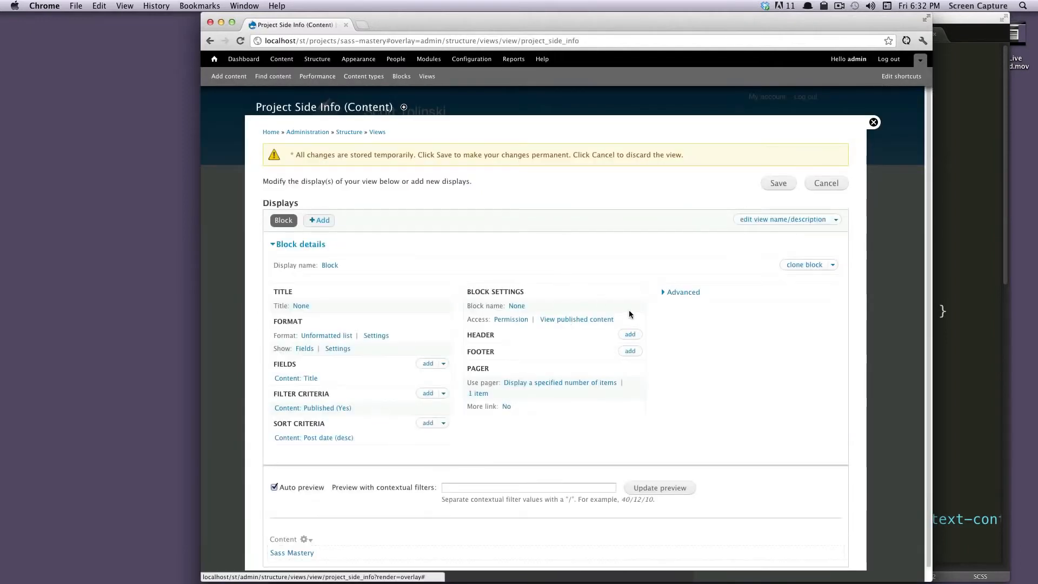
Step: Review the new view's fields, filter criteria, pager and sort criteria
scroll(594, 351, down, 1)
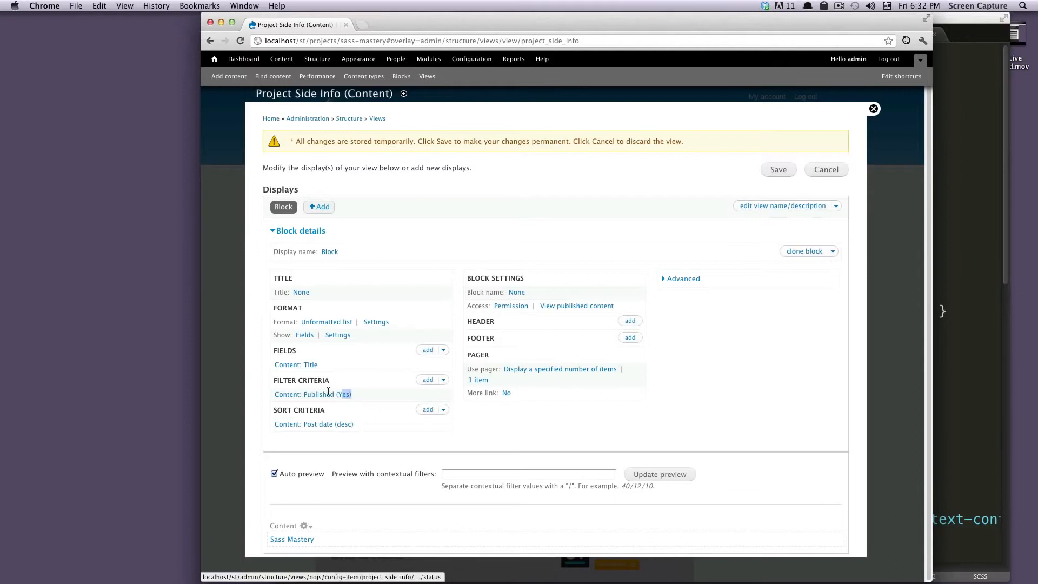
drag(350, 394, 250, 359)
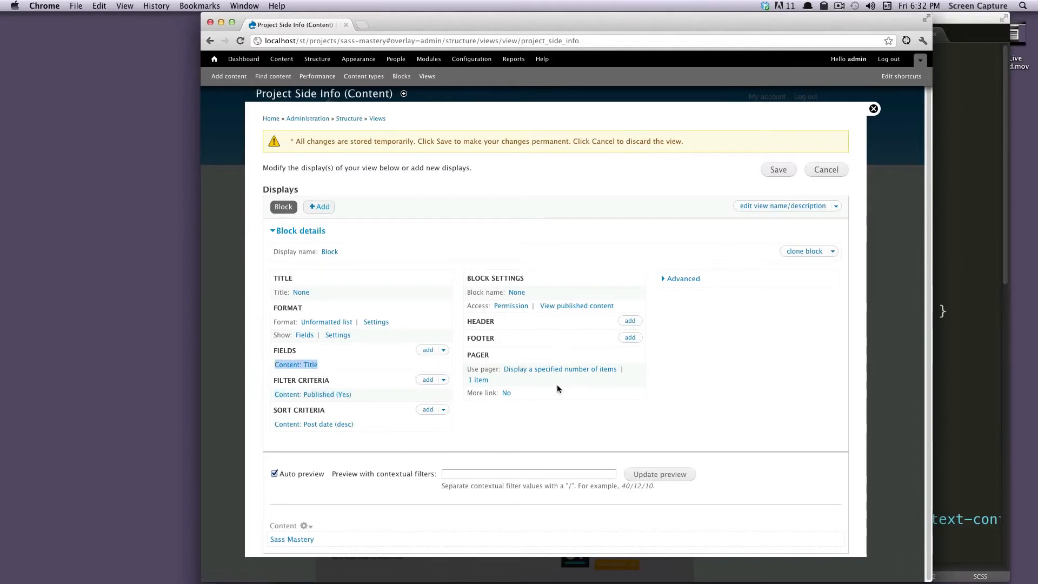
drag(508, 380, 473, 377)
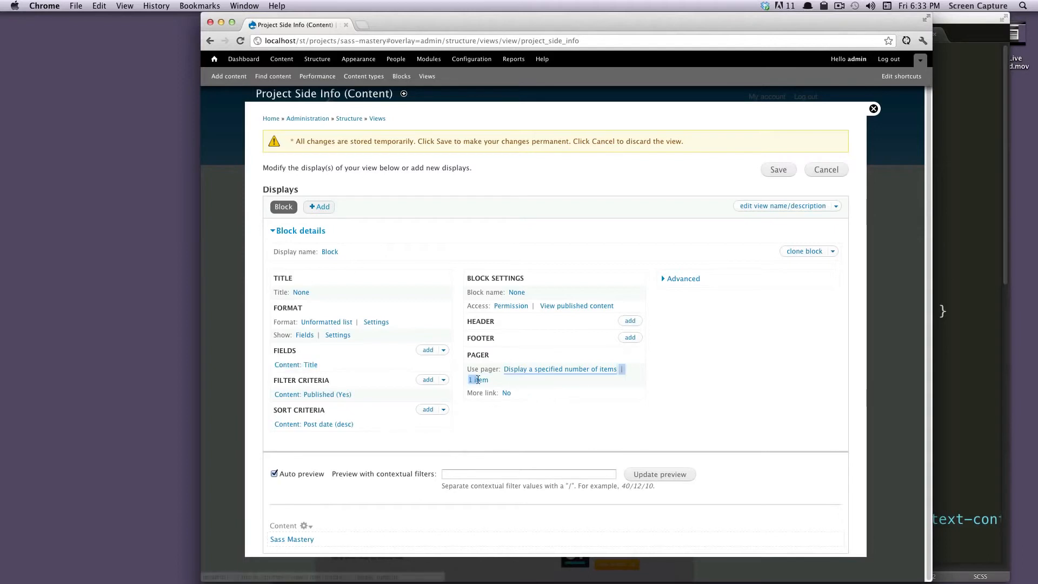
drag(356, 425, 266, 421)
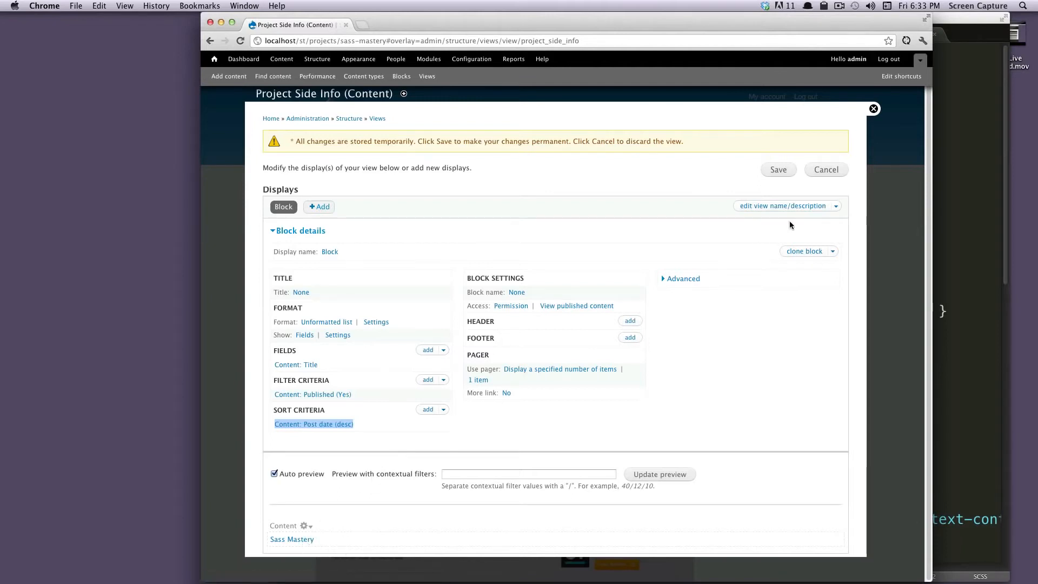
Step: Rename the view's block display as Project Side Info and save the view
click(331, 252)
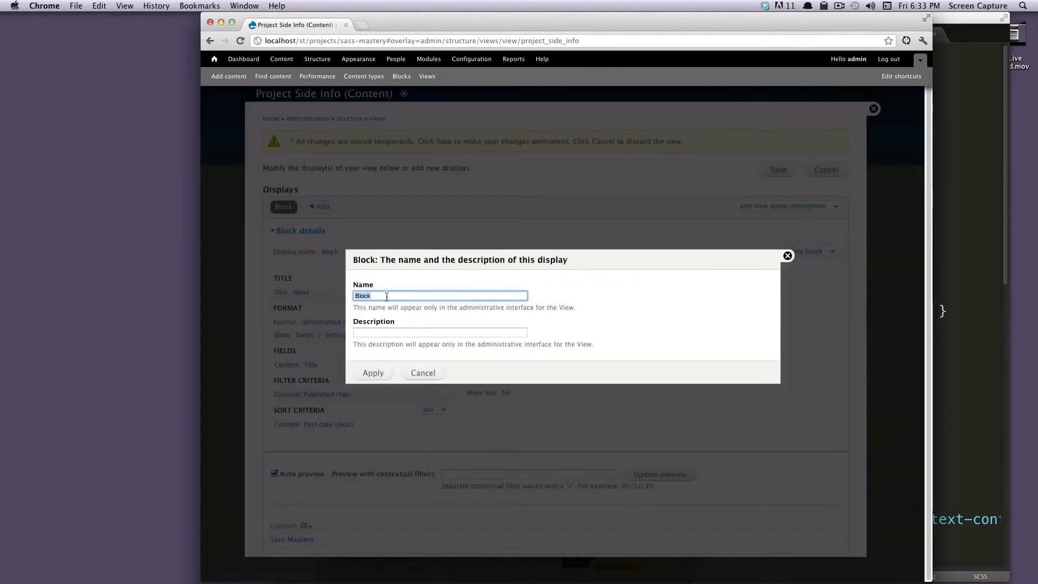
text(Project Side Info)
click(372, 372)
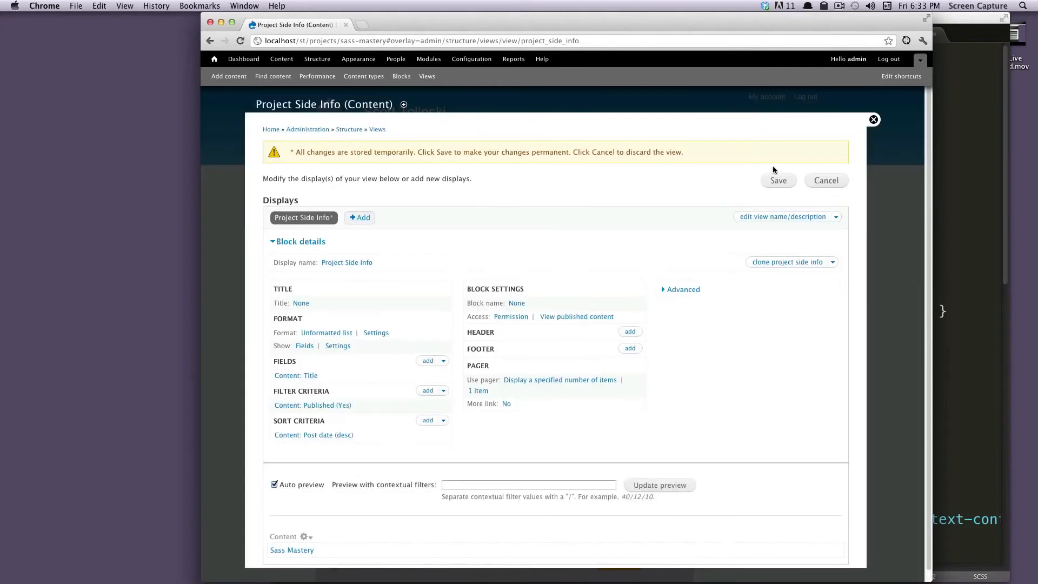
click(767, 178)
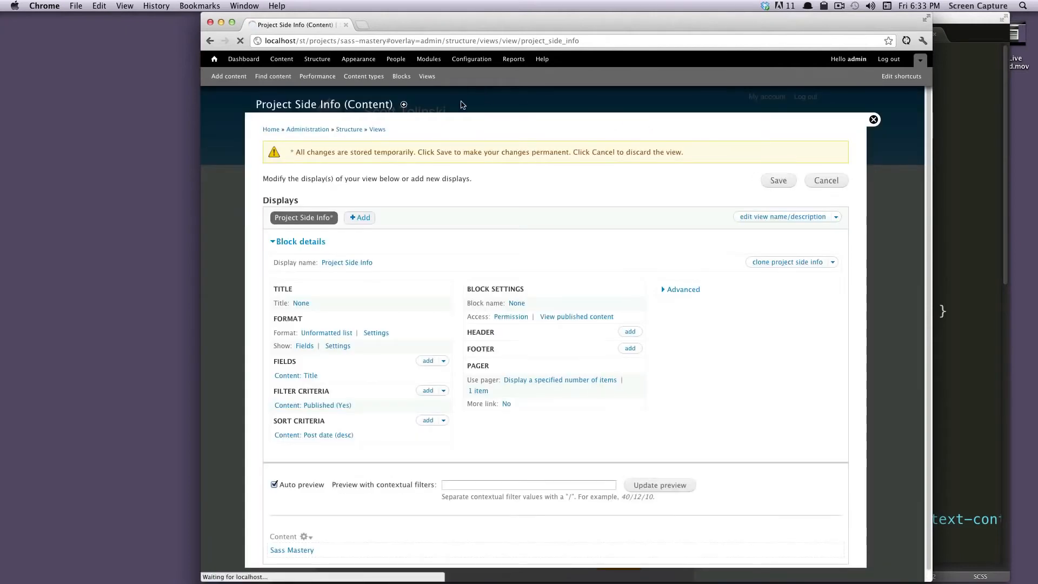
Step: Open the Blocks administration page in a new browser tab and locate the Project Side Info view block among the unassigned blocks
right_click(401, 76)
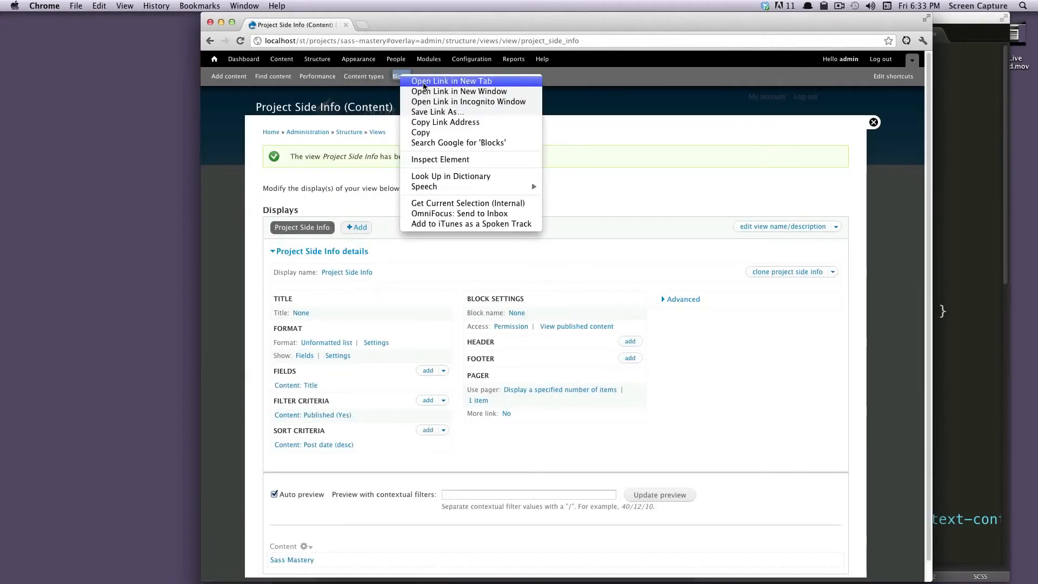
click(426, 81)
click(407, 25)
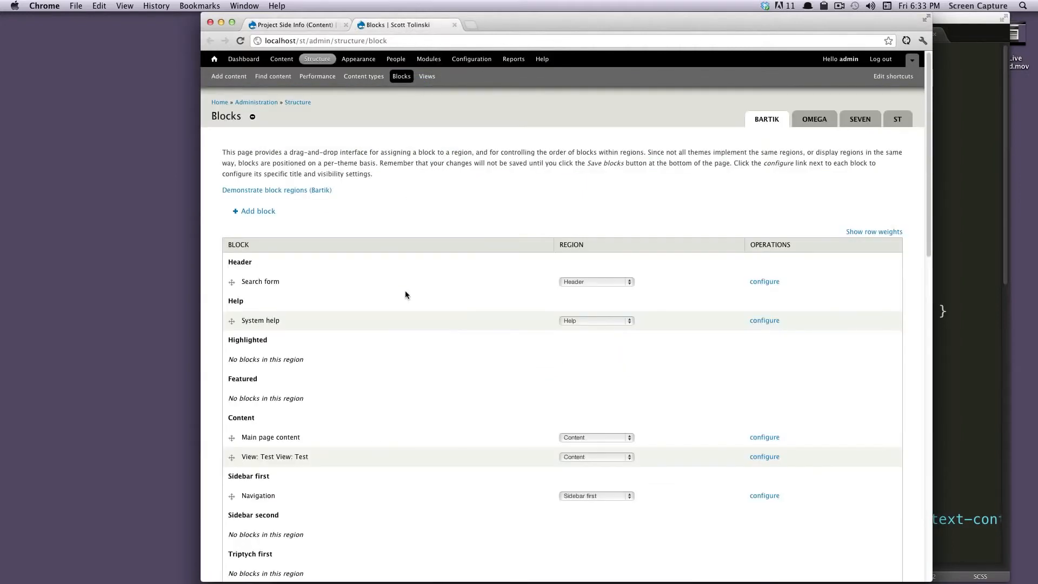
scroll(405, 291, down, 15)
scroll(410, 296, down, 10)
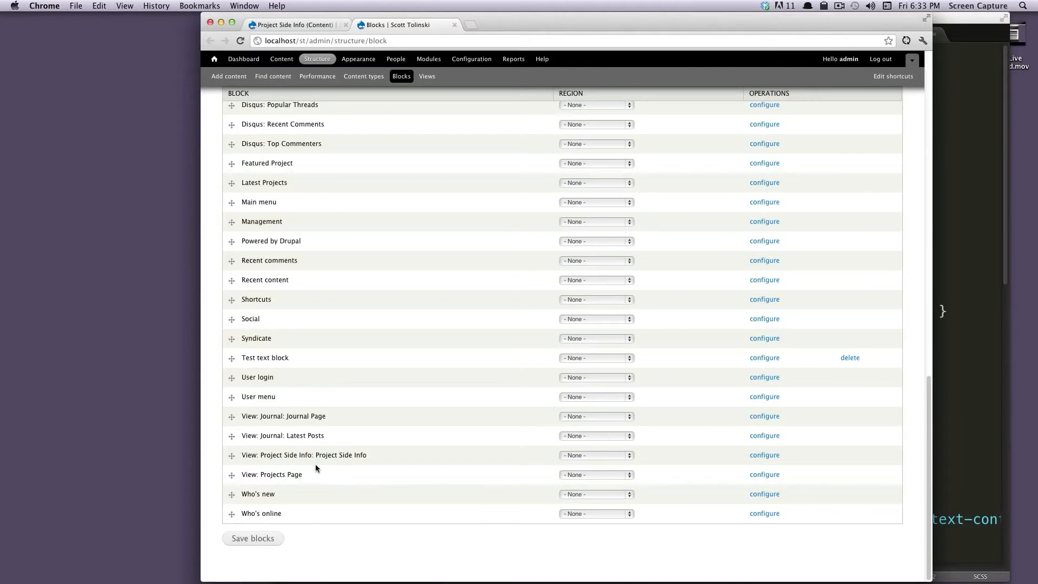
drag(312, 455, 391, 452)
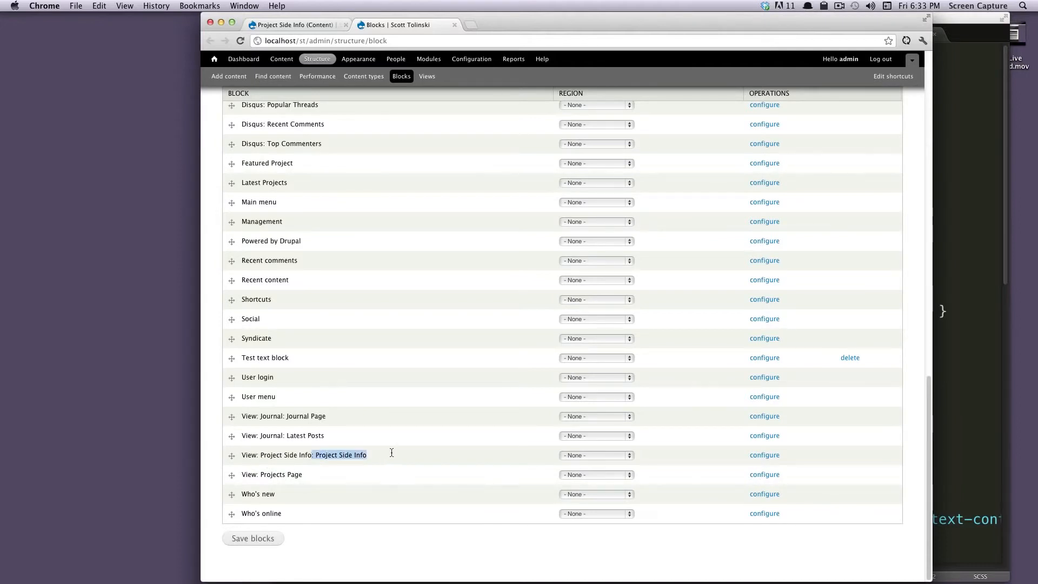
Step: Assign the Project Side Info view block to the Sidebar first region and save the blocks
click(600, 457)
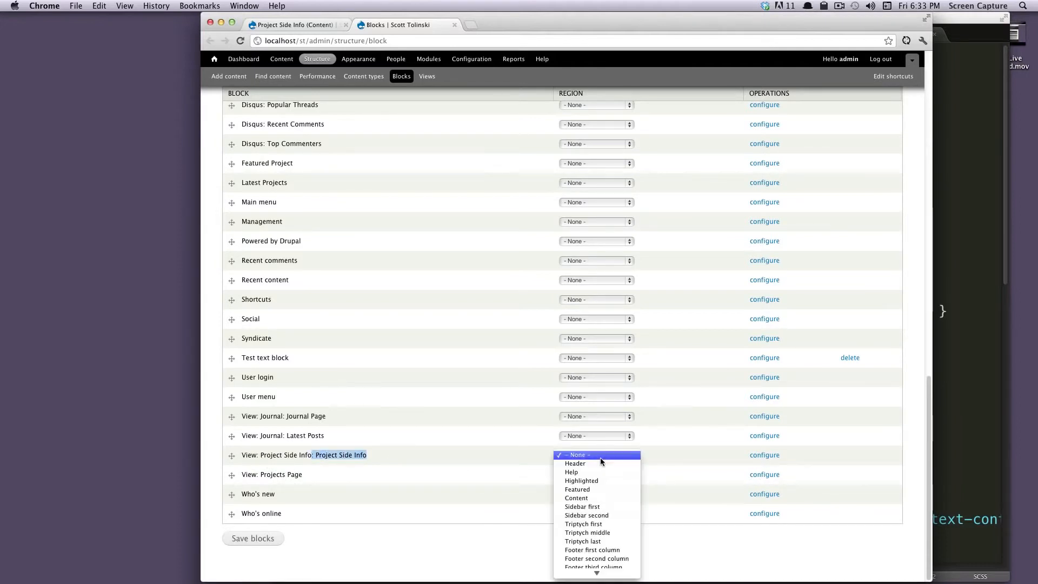
click(612, 507)
click(246, 538)
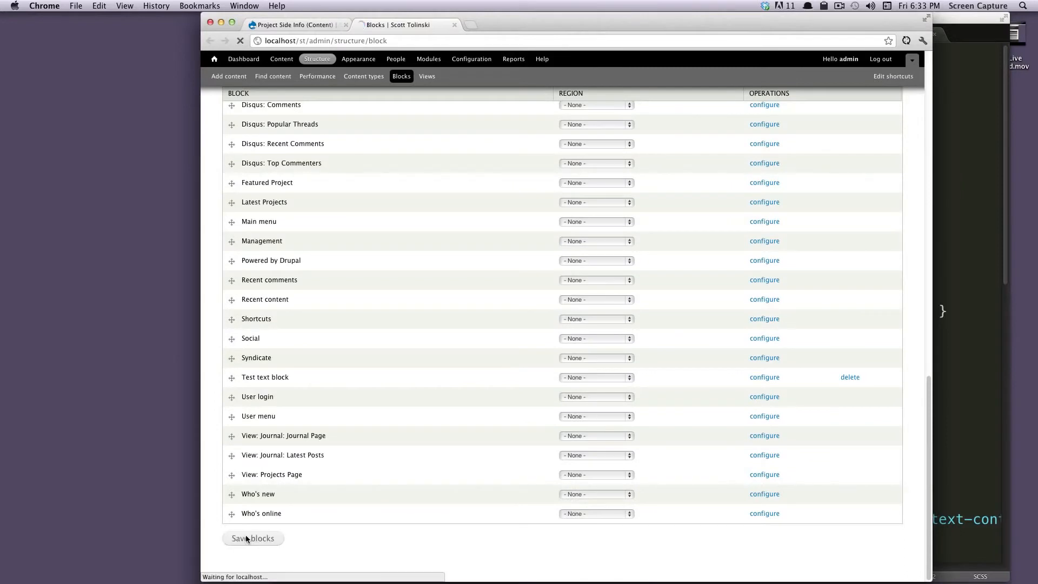
Step: Open the configuration of the Project Side Info view block and check the project page's URL path in the view's browser tab
scroll(387, 366, down, 5)
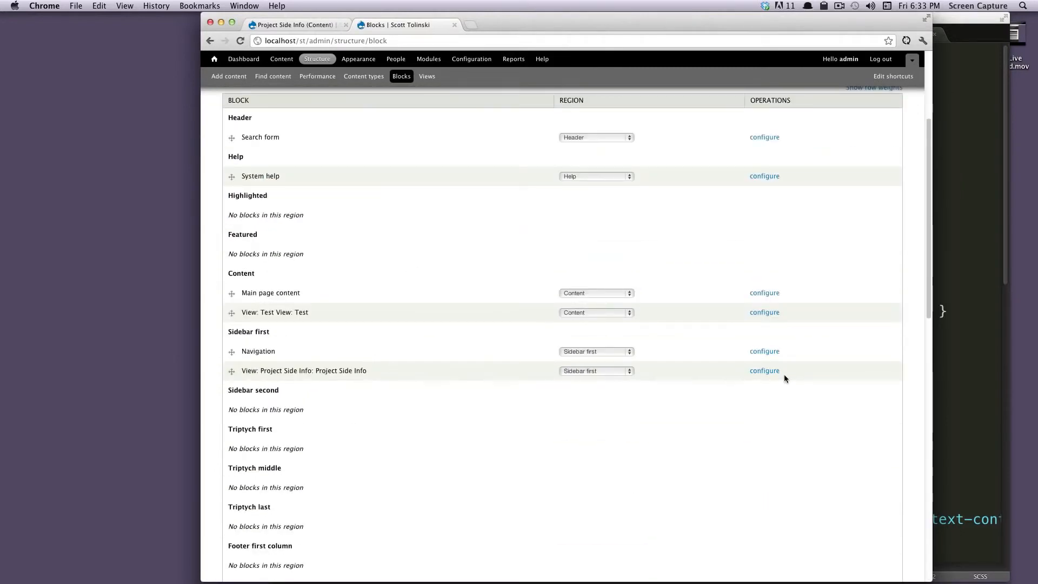
click(770, 372)
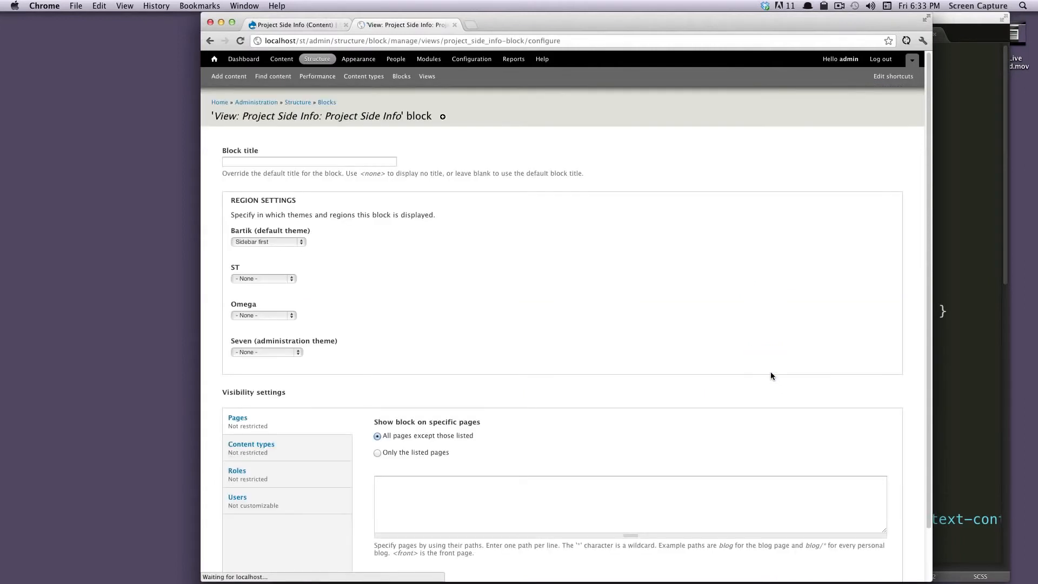
click(306, 24)
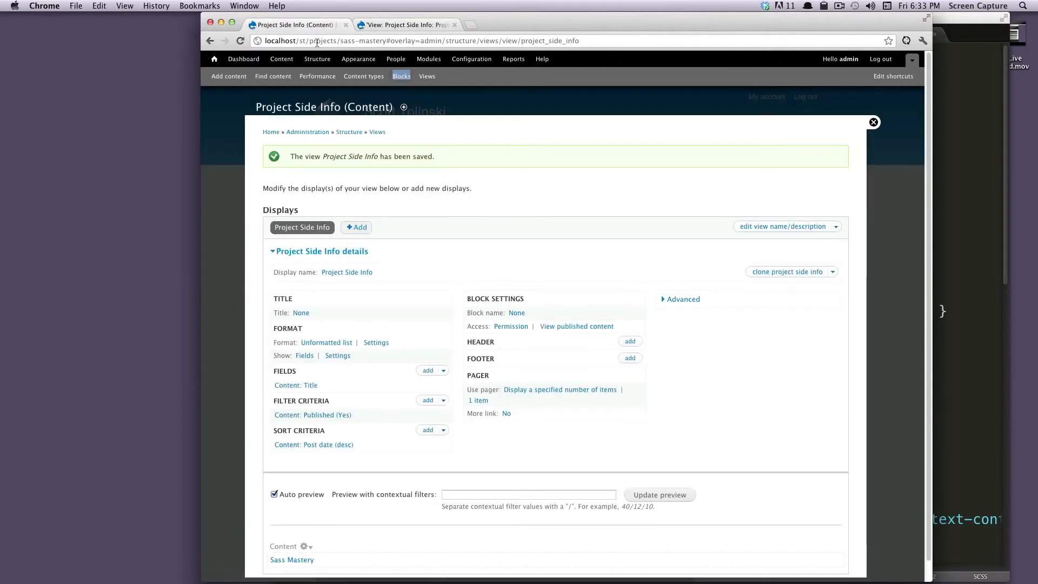
click(389, 27)
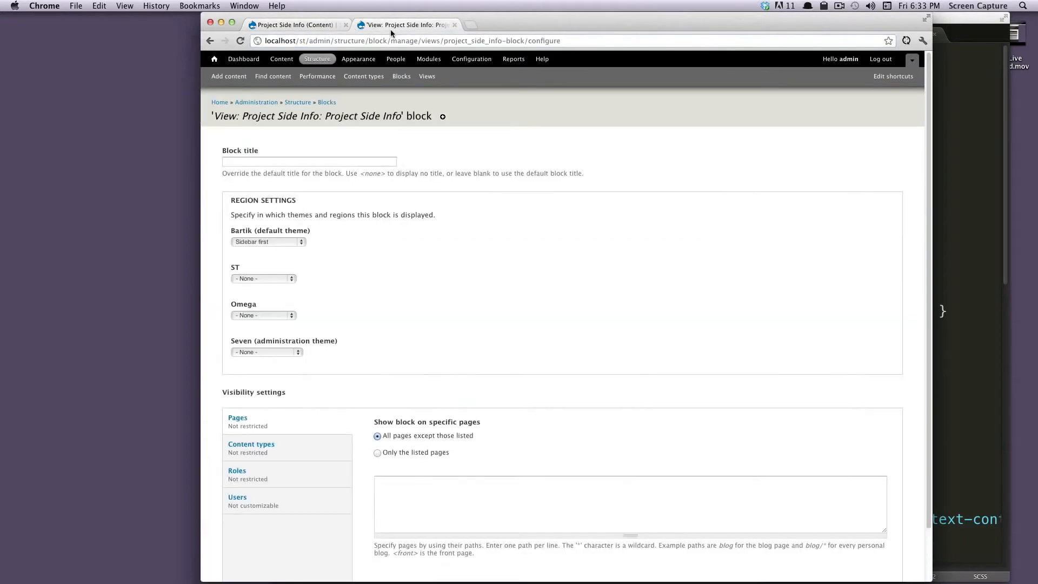
scroll(332, 374, down, 1)
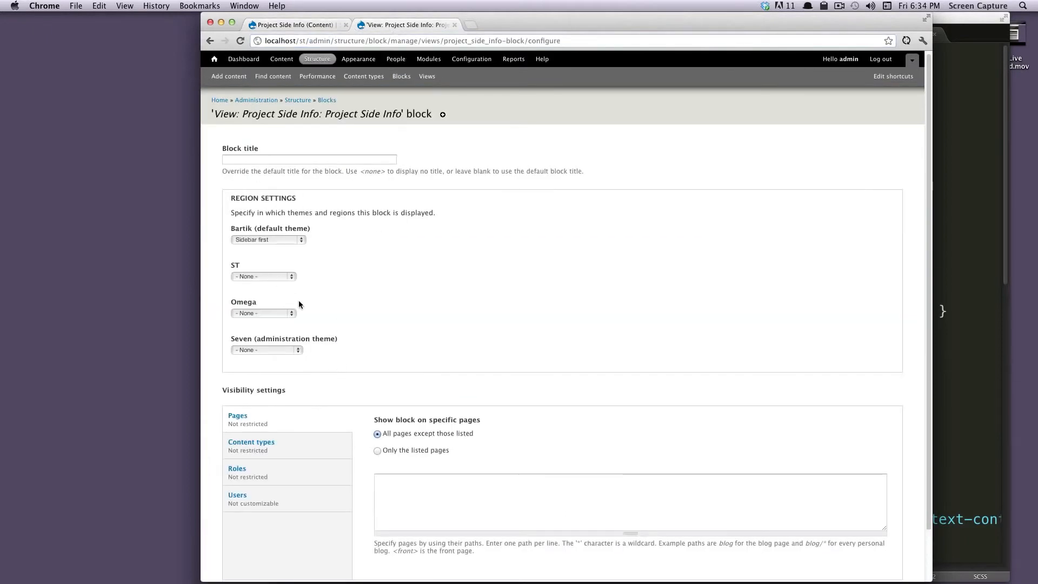
scroll(366, 344, down, 3)
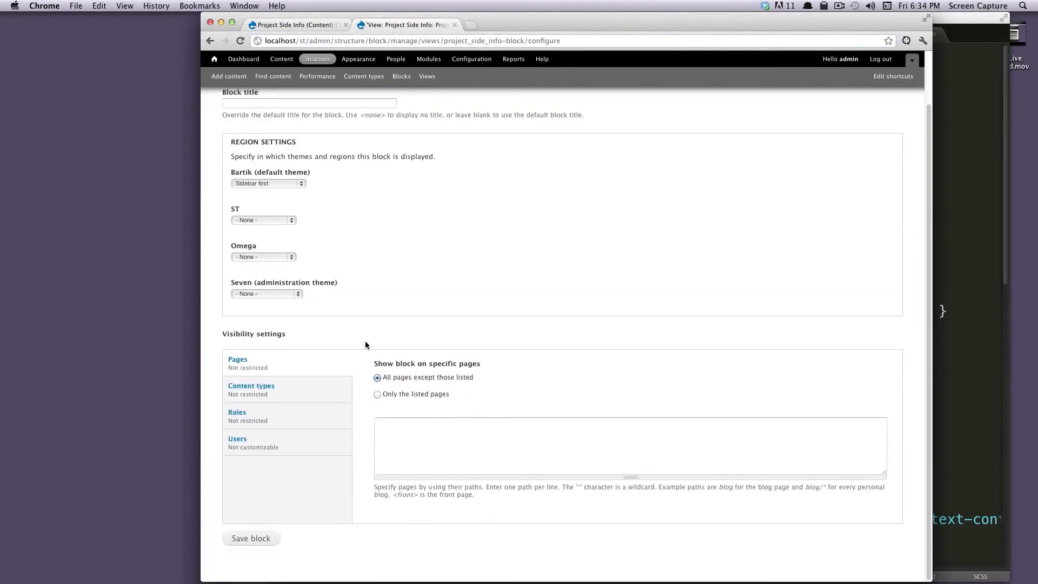
Step: Restrict the block's visibility to only the listed pages and list the paths projects and projects/*
click(277, 215)
click(289, 193)
click(377, 394)
click(427, 454)
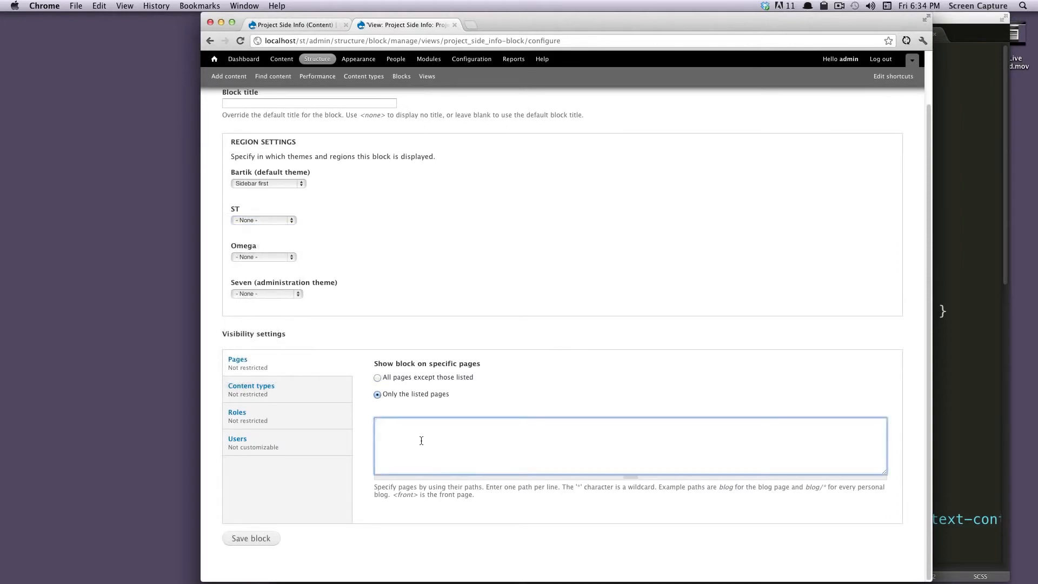
text(projects)
key(Return)
text(project)
drag(409, 435, 397, 435)
click(417, 436)
Step: Remove the projects path from the block's page list, keeping only projects/*, and save the block
drag(403, 425, 354, 425)
click(417, 434)
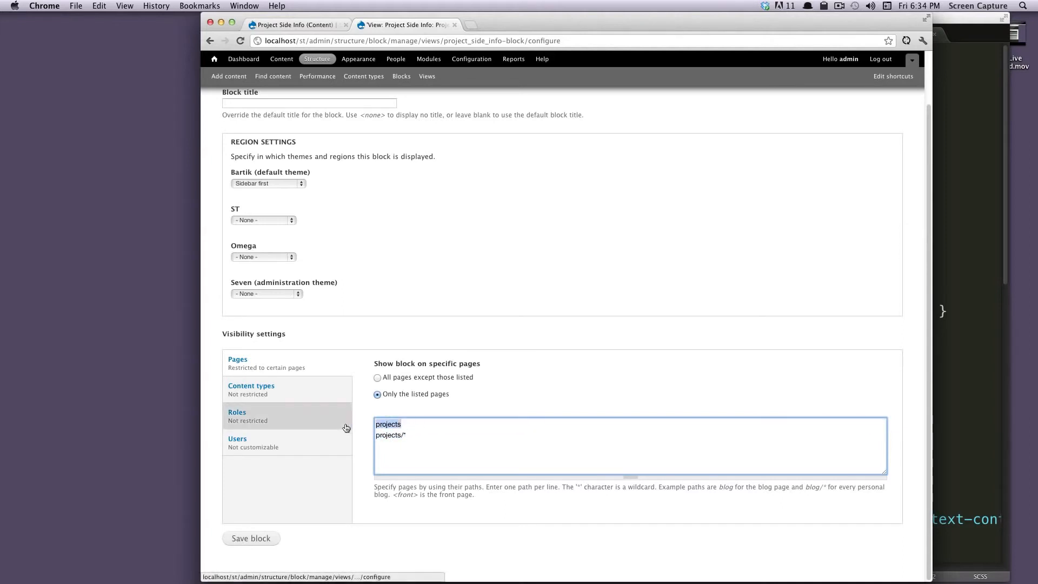
key(Delete)
key(Delete)
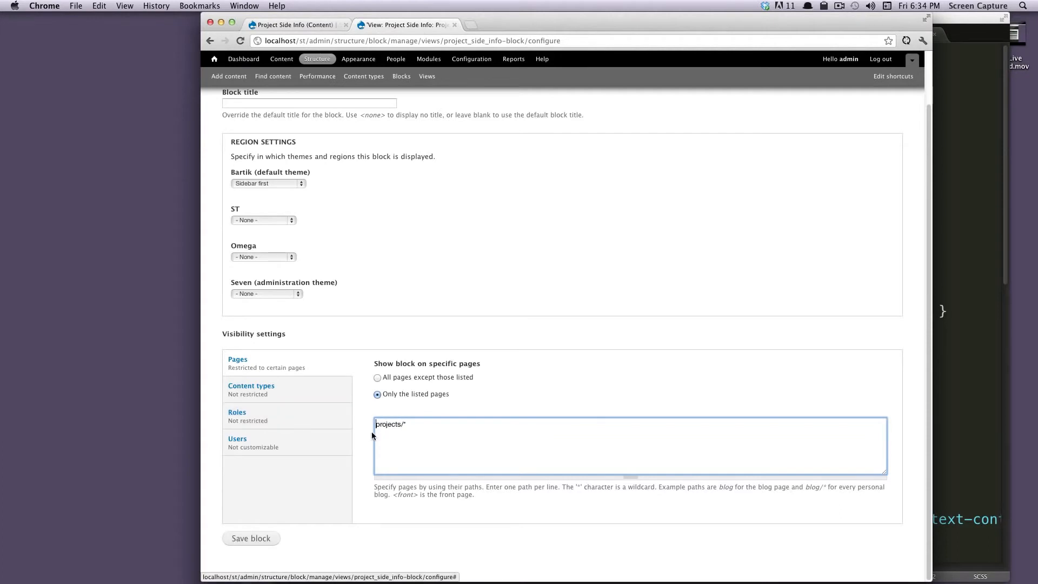
drag(407, 424, 388, 425)
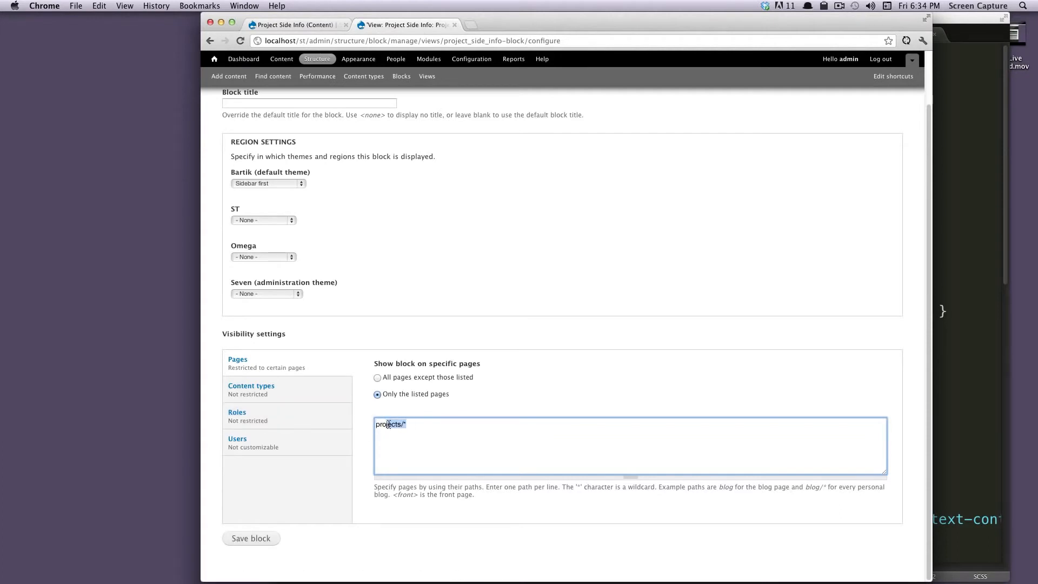
click(287, 27)
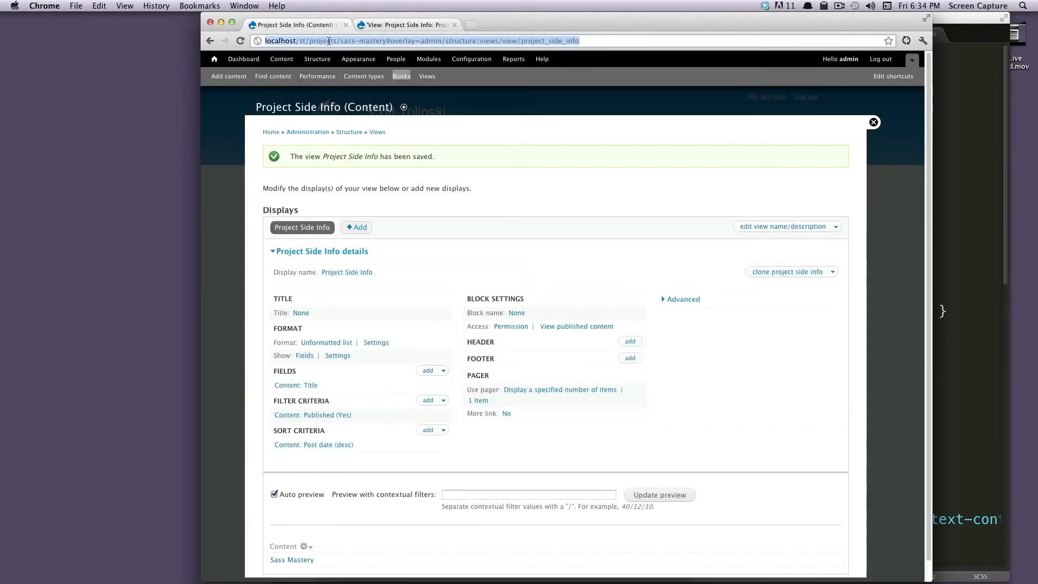
click(377, 29)
drag(448, 461, 370, 420)
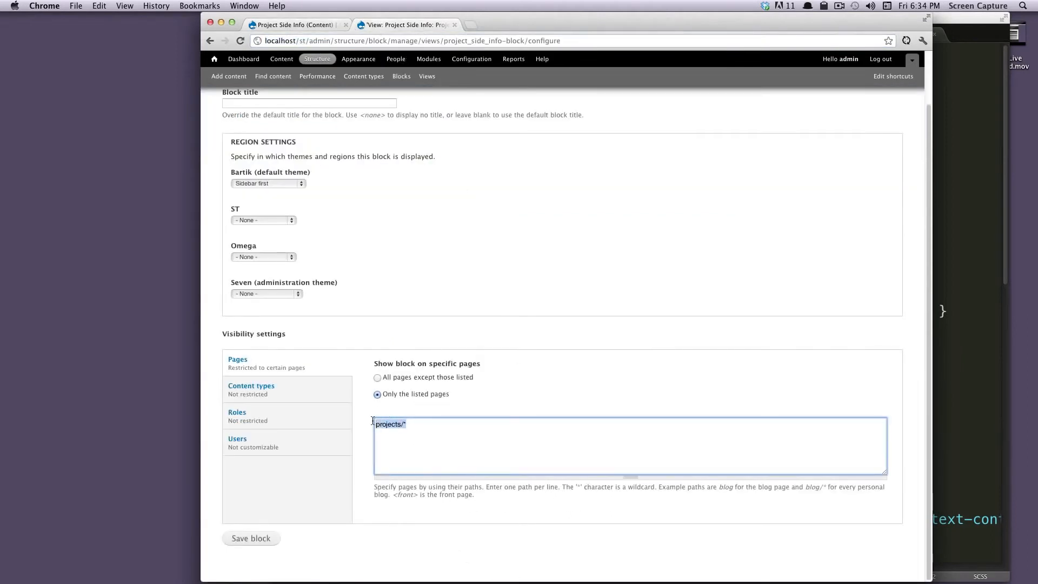
click(406, 423)
click(253, 543)
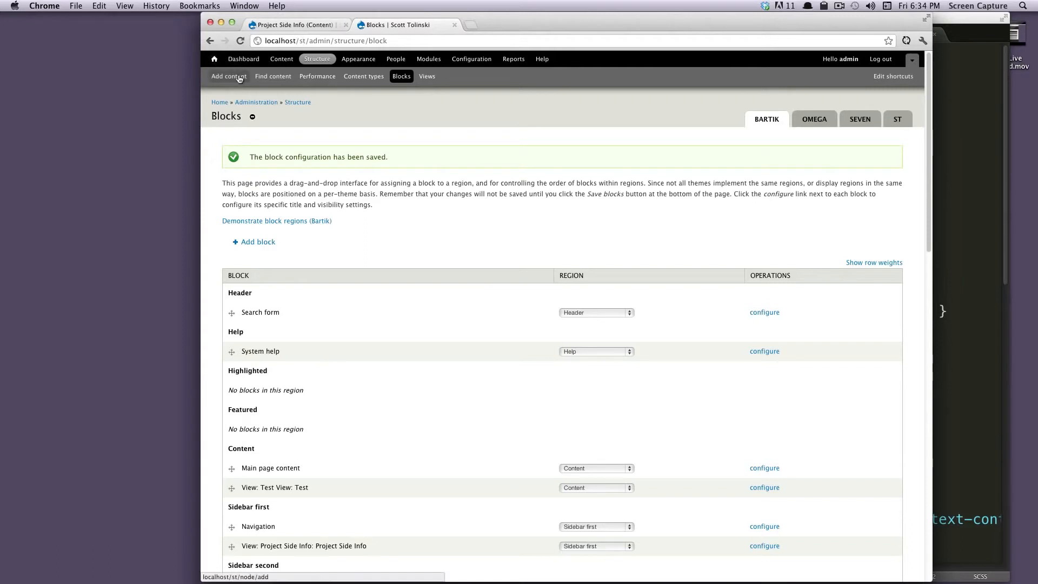
Step: Open the Sass Mastery and Perpetua Boutique Organique projects from the content list and compare their sidebar block with the view's settings
click(273, 77)
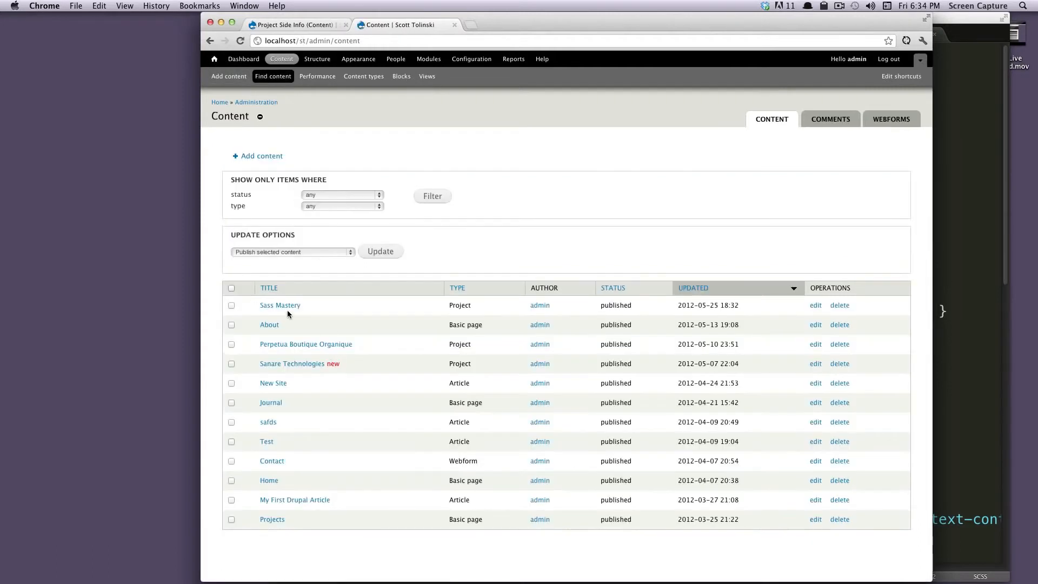
click(287, 309)
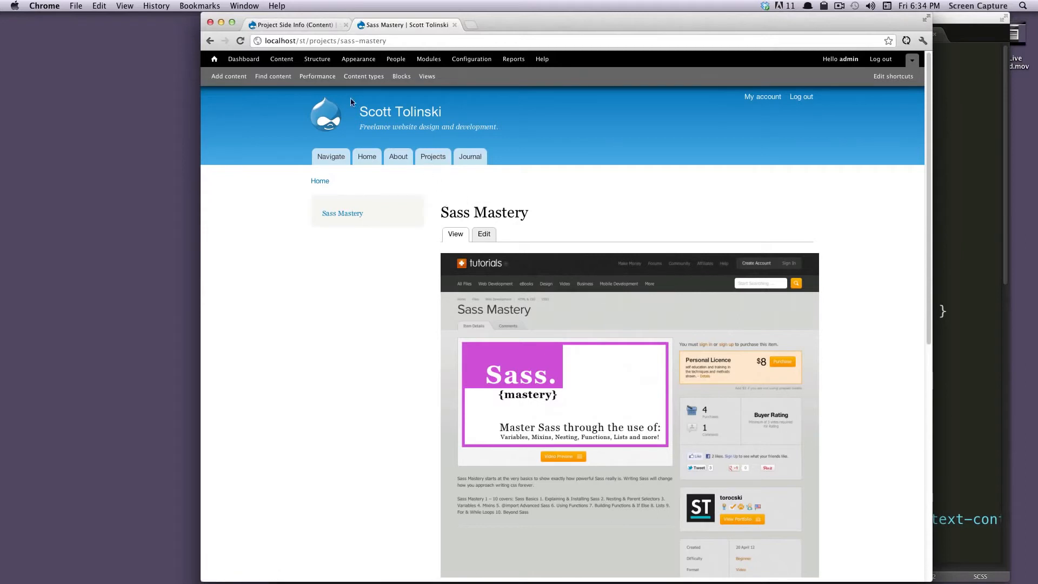
click(275, 76)
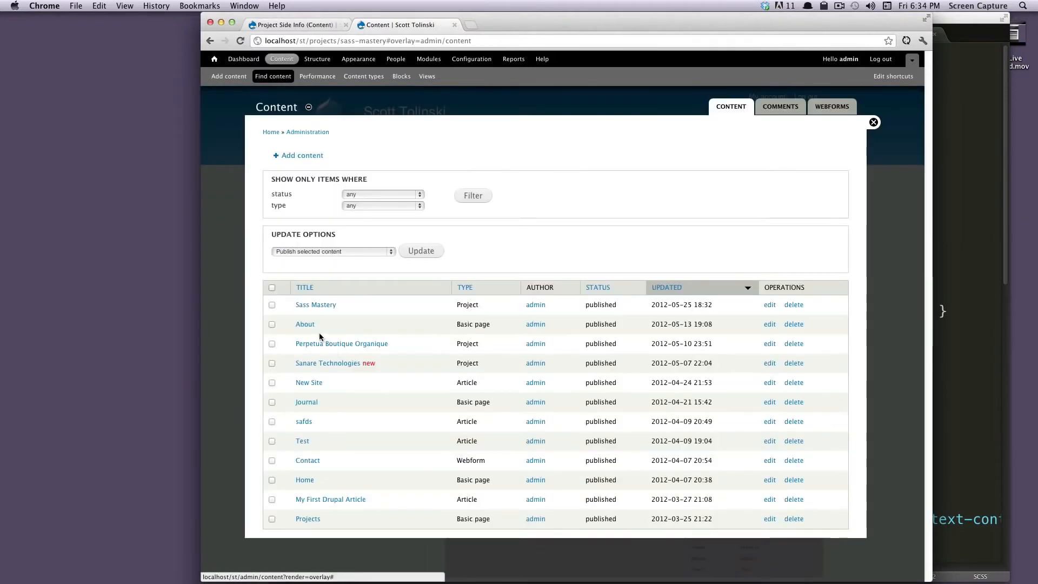
click(313, 345)
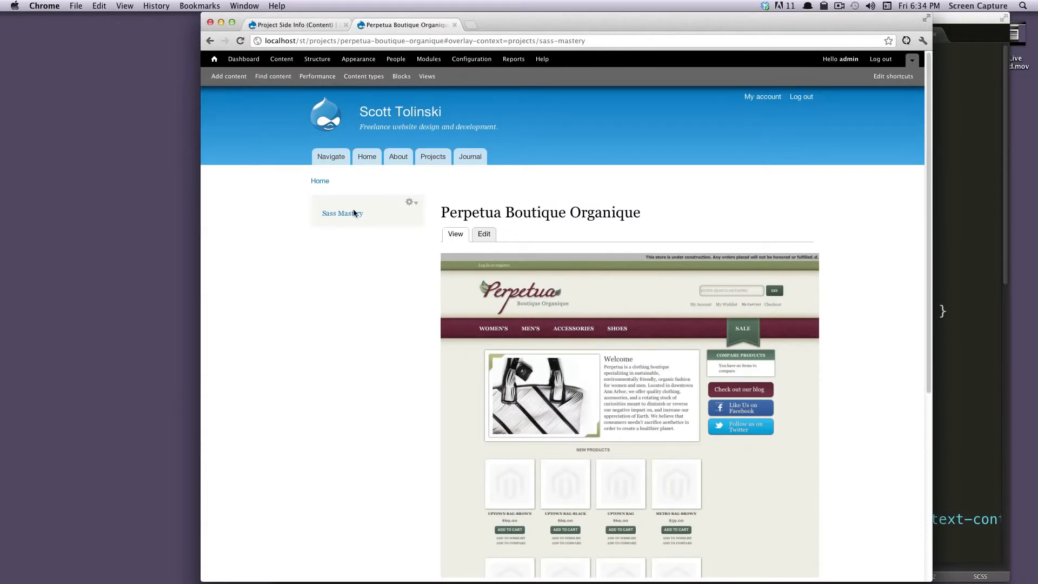
click(209, 43)
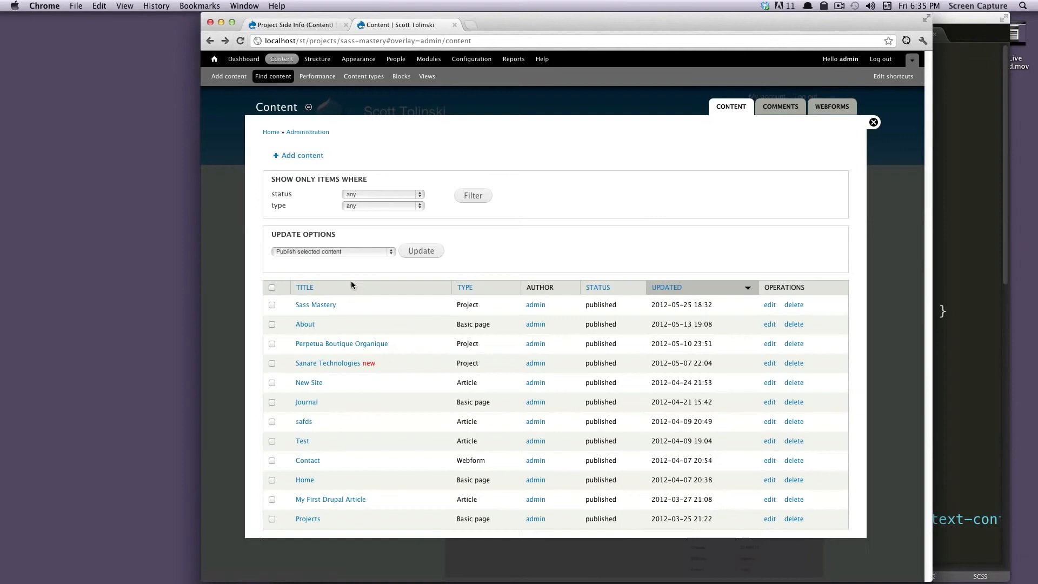
click(323, 305)
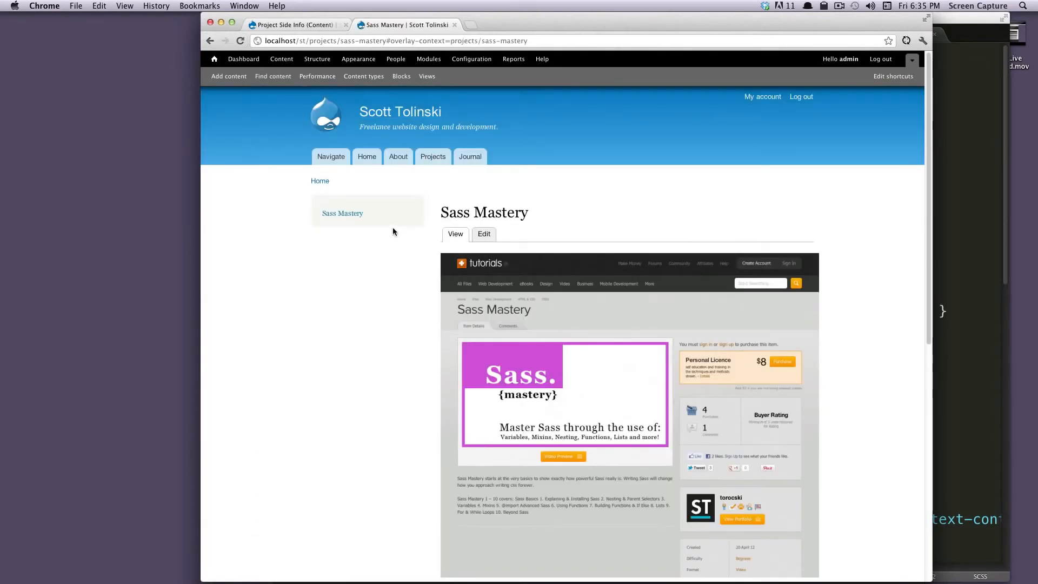
drag(411, 212, 305, 208)
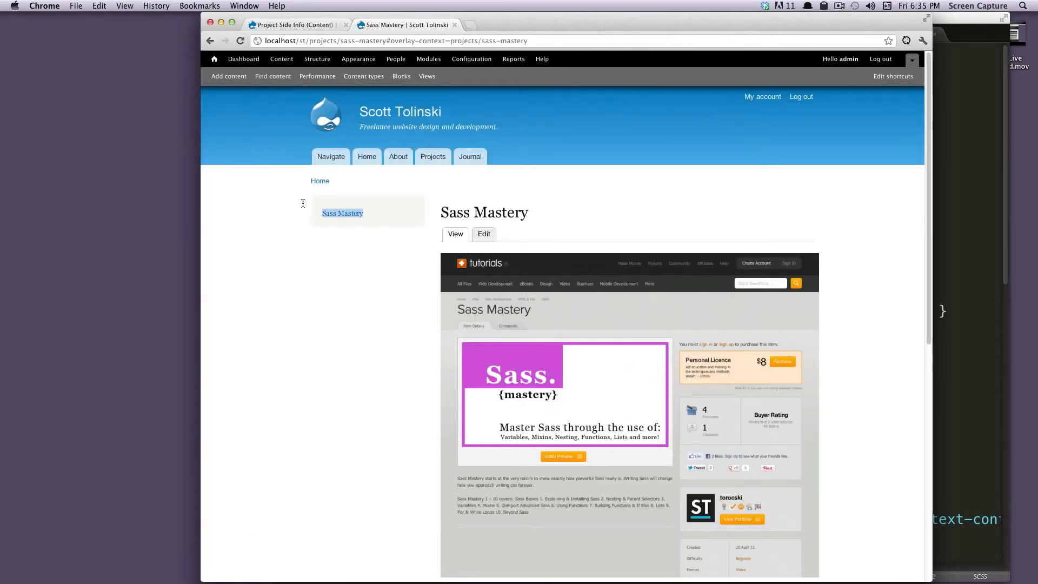
click(273, 25)
scroll(454, 354, down, 1)
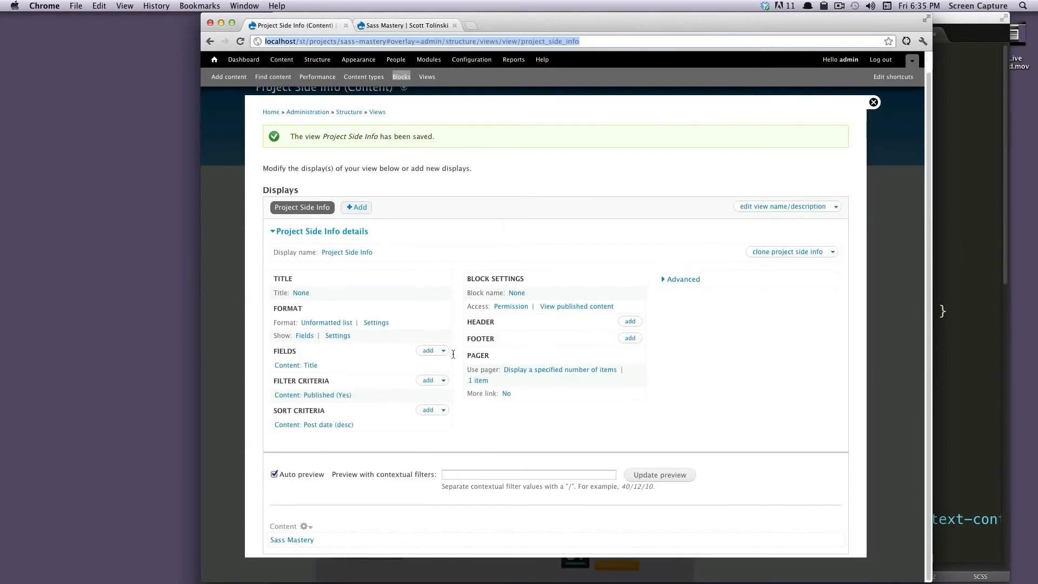
click(393, 26)
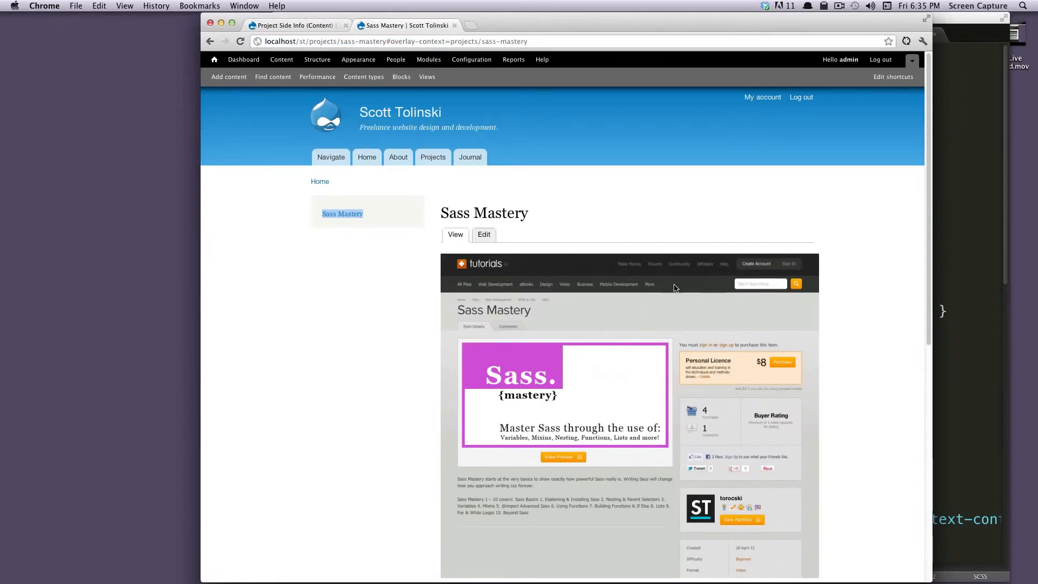
click(366, 234)
Step: Add a Content: Nid contextual filter to the Project Side Info view for all displays
click(260, 28)
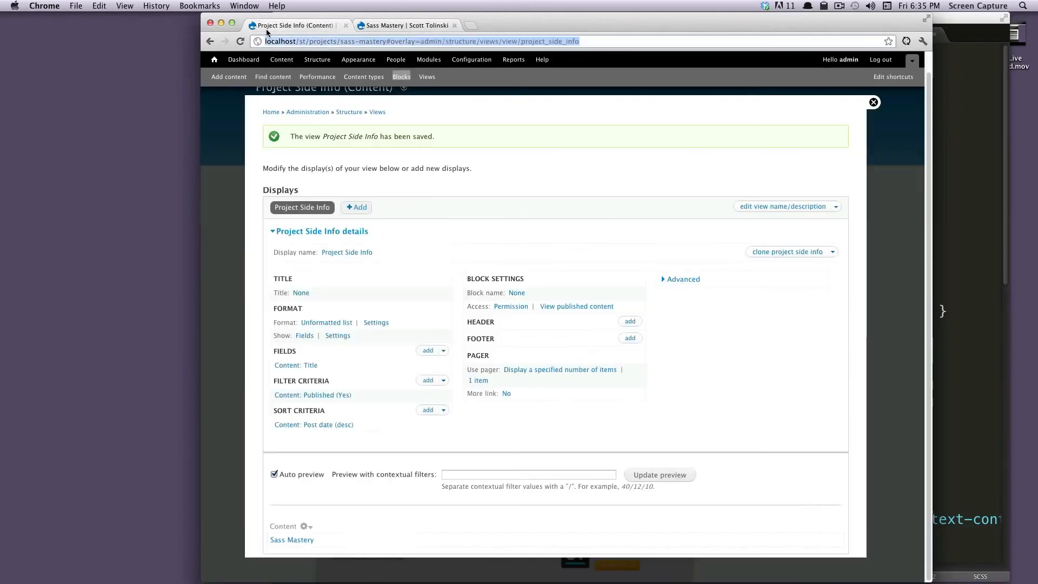
click(683, 283)
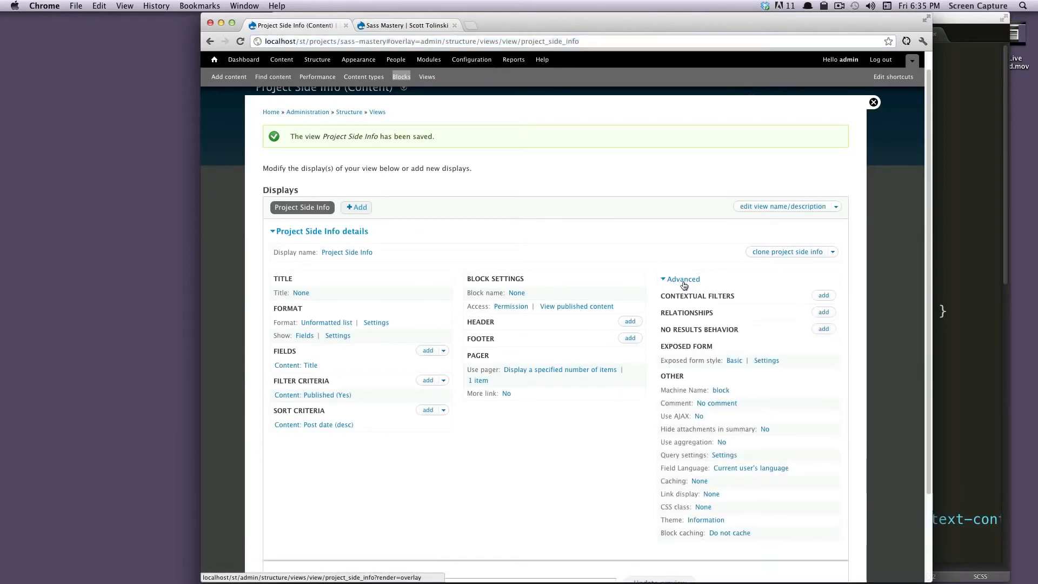
click(823, 296)
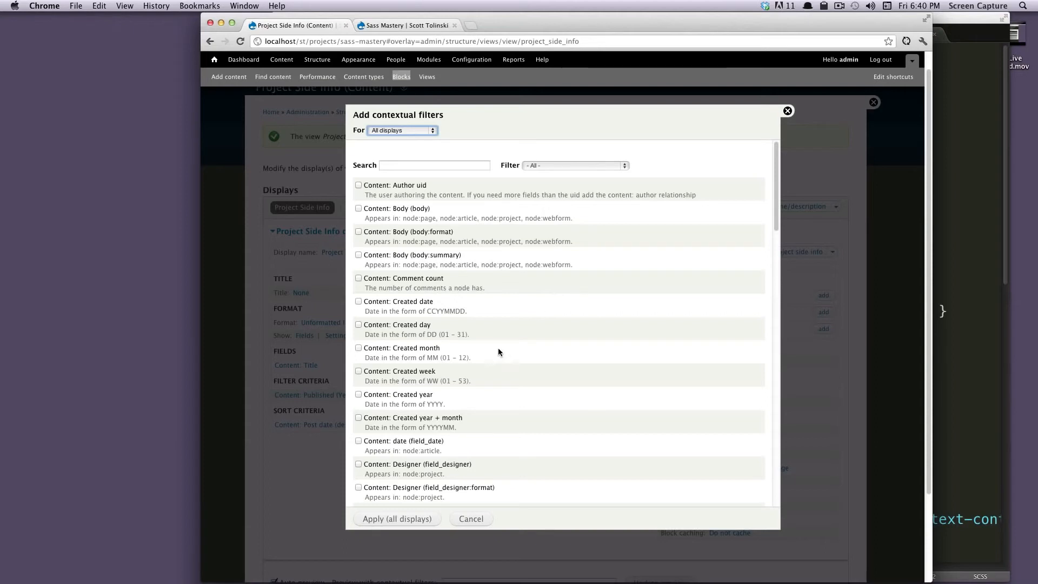
scroll(470, 354, down, 3)
scroll(460, 360, up, 4)
scroll(405, 331, down, 10)
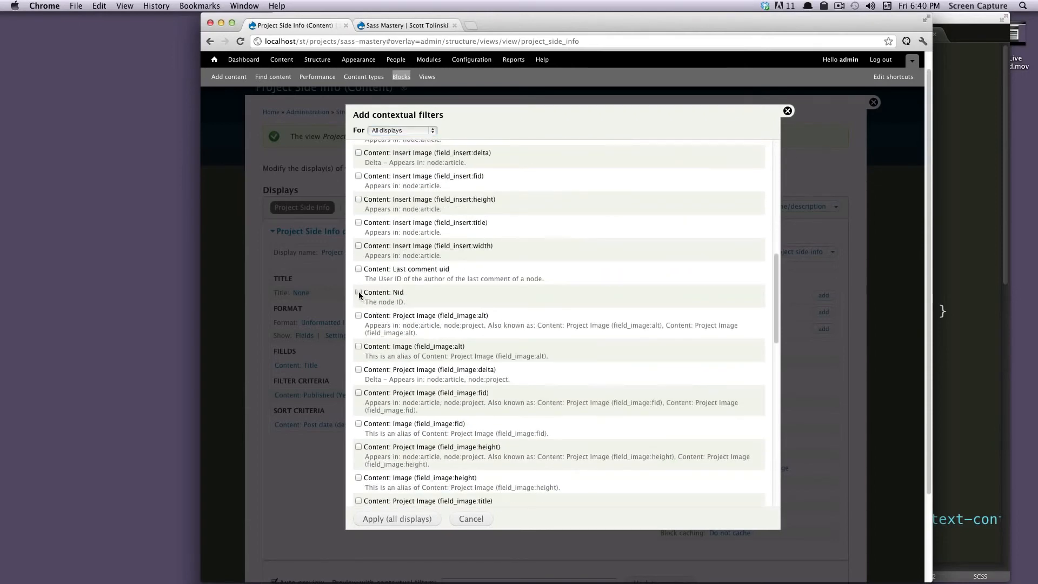
click(358, 291)
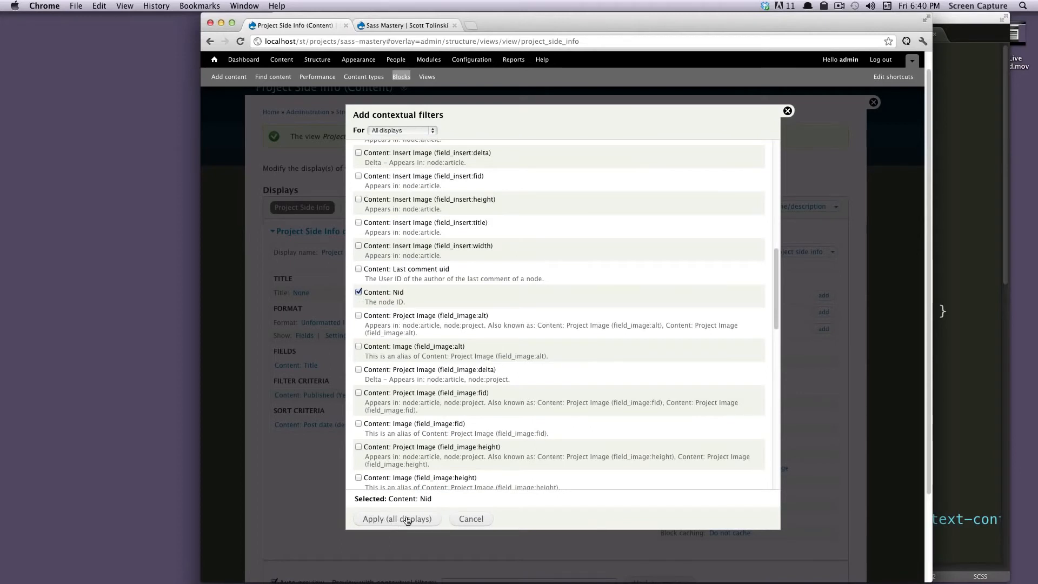
click(406, 518)
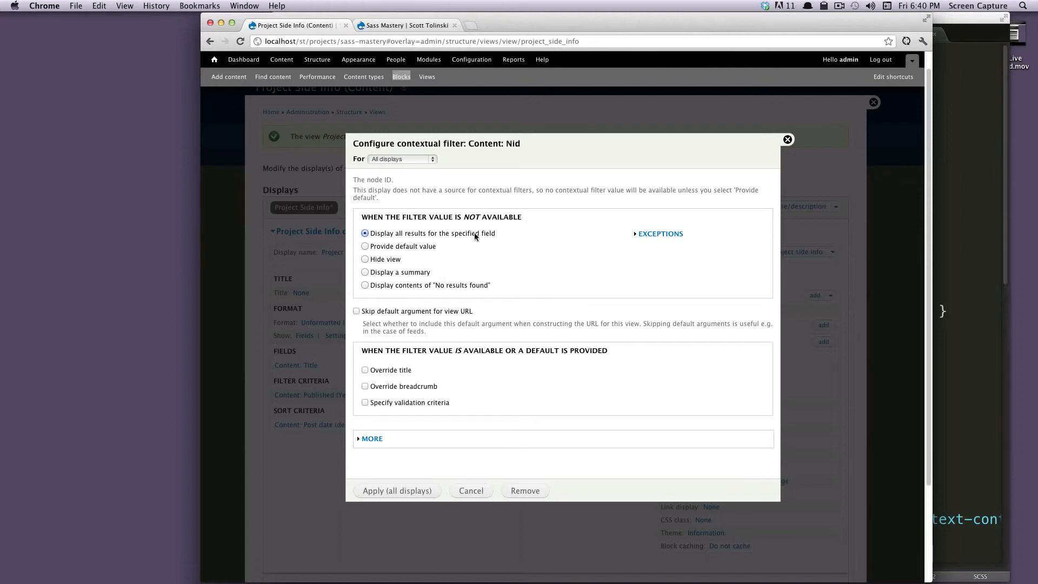
Step: Provide a default value of type Content ID from URL for the Nid contextual filter, apply it and save the view
click(364, 247)
click(404, 272)
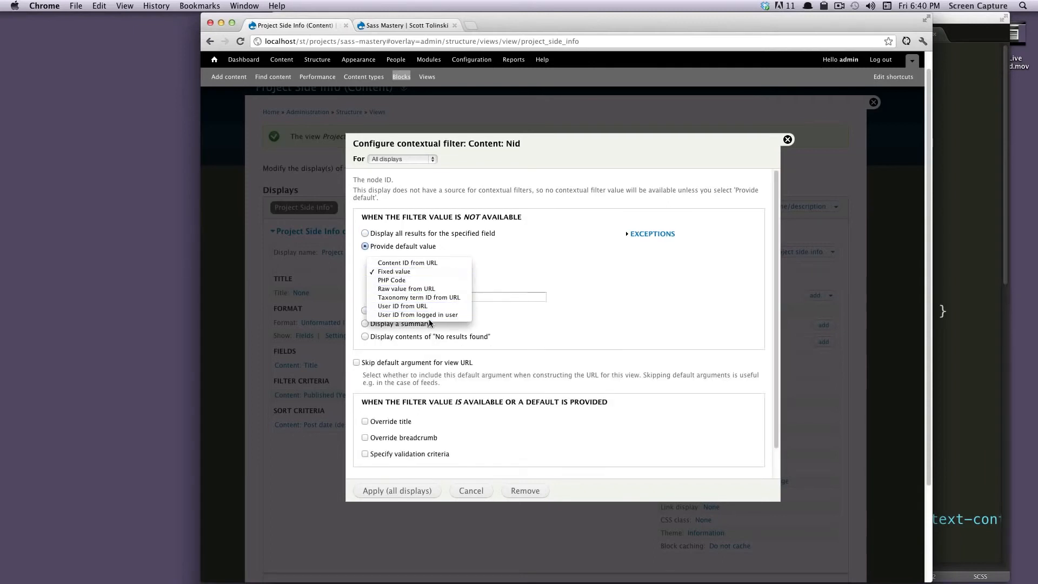
click(425, 263)
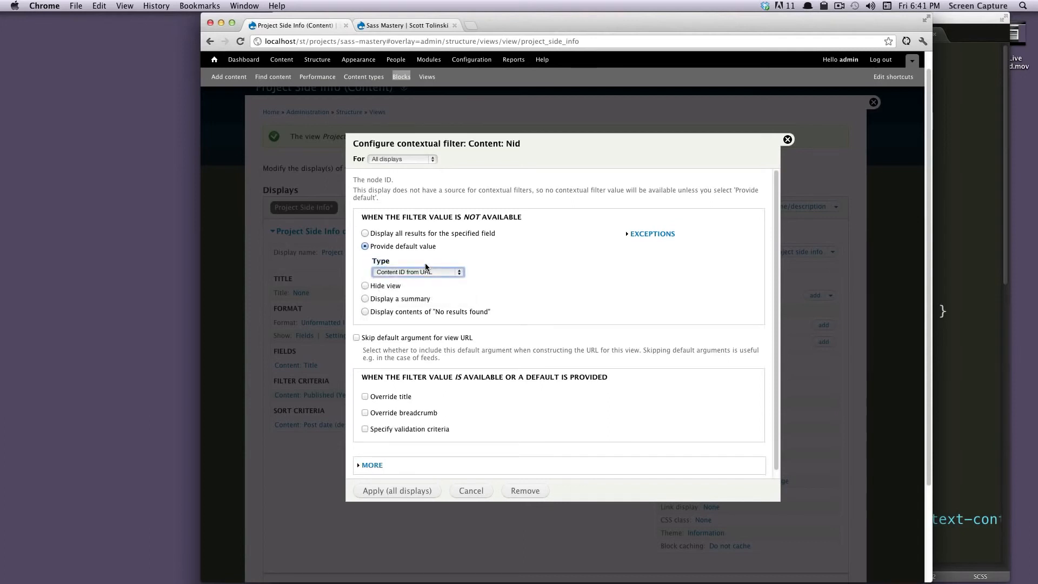
click(414, 491)
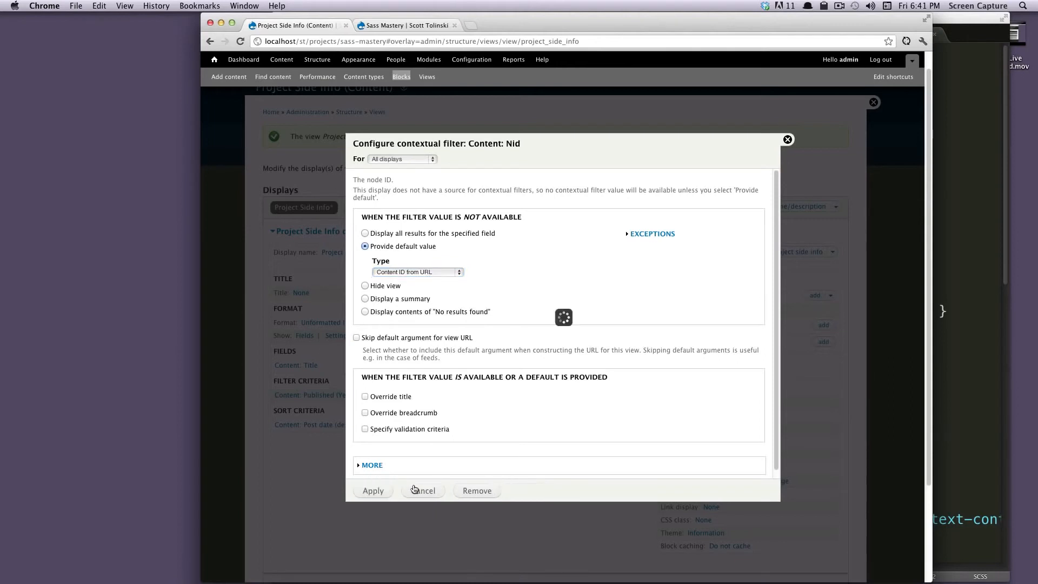
click(778, 202)
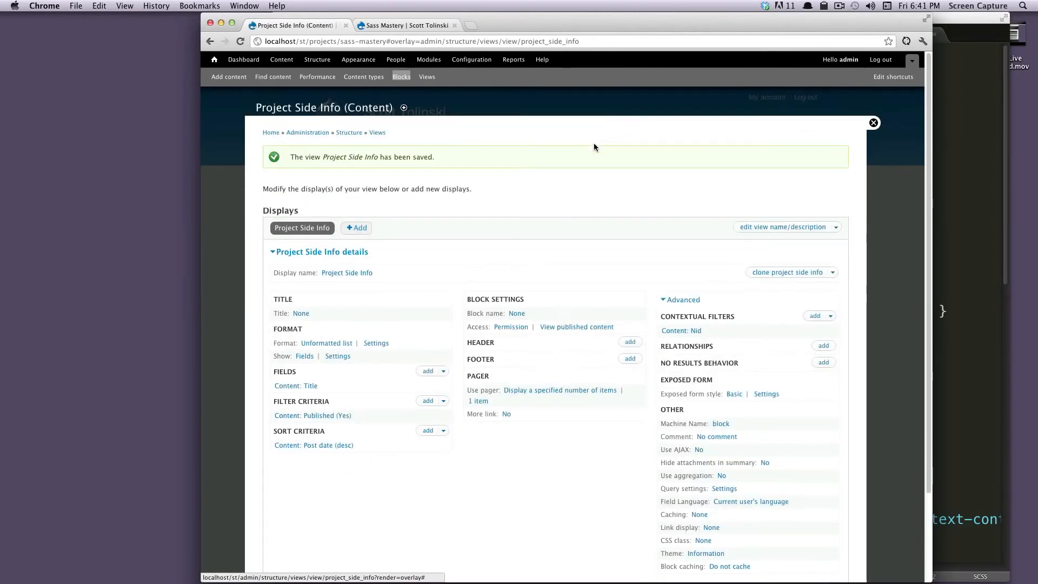
Step: Look up the Sass Mastery project's node ID on its page for the view's contextual filter preview
scroll(594, 142, down, 4)
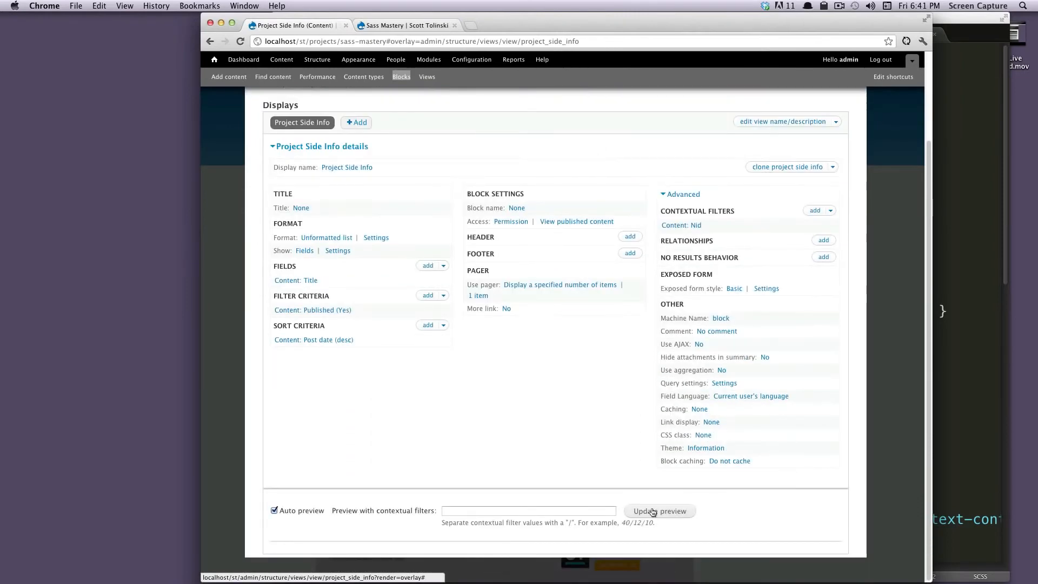
click(504, 512)
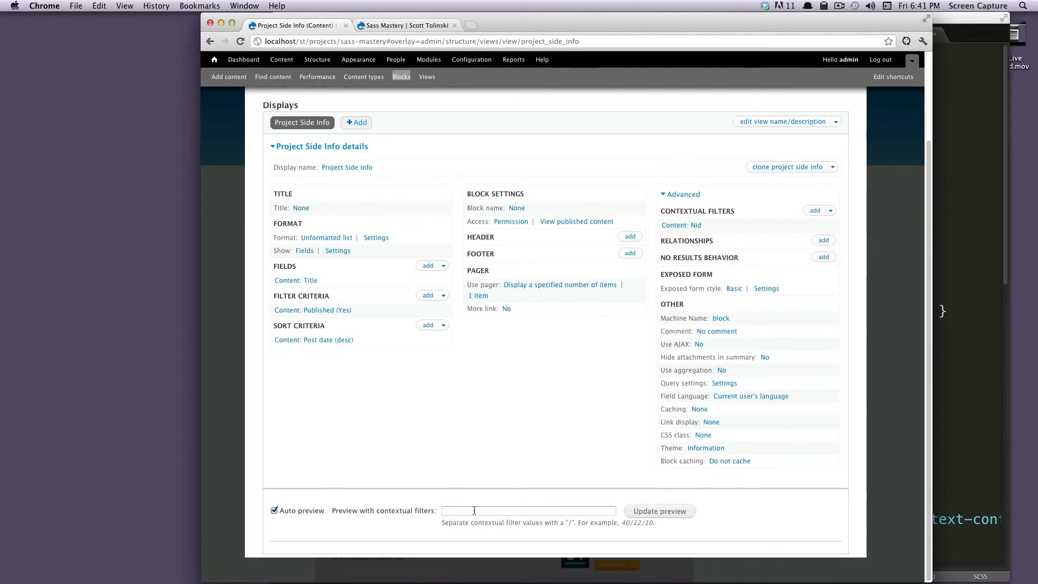
drag(372, 510, 454, 512)
click(460, 512)
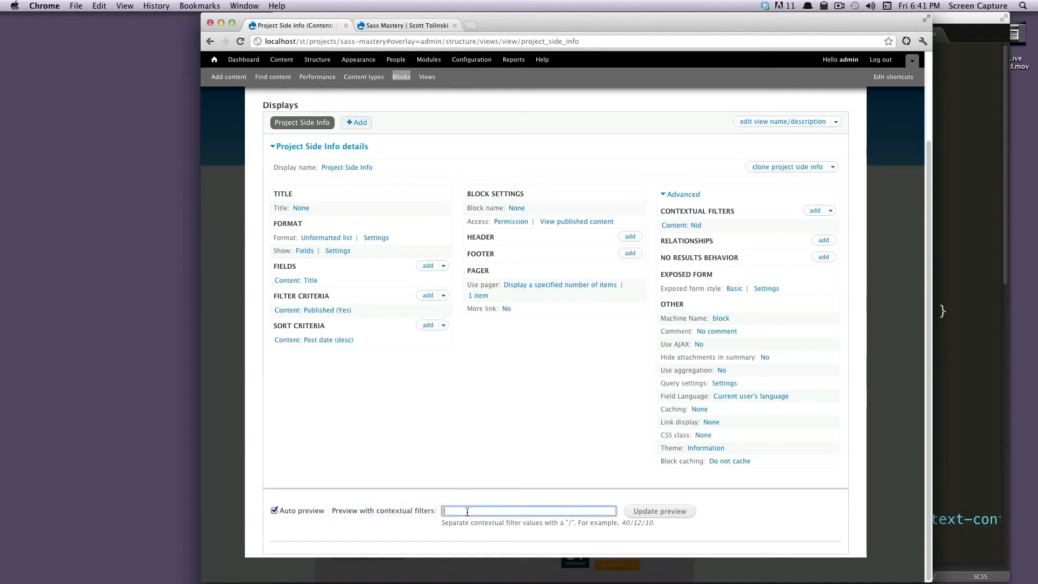
click(410, 25)
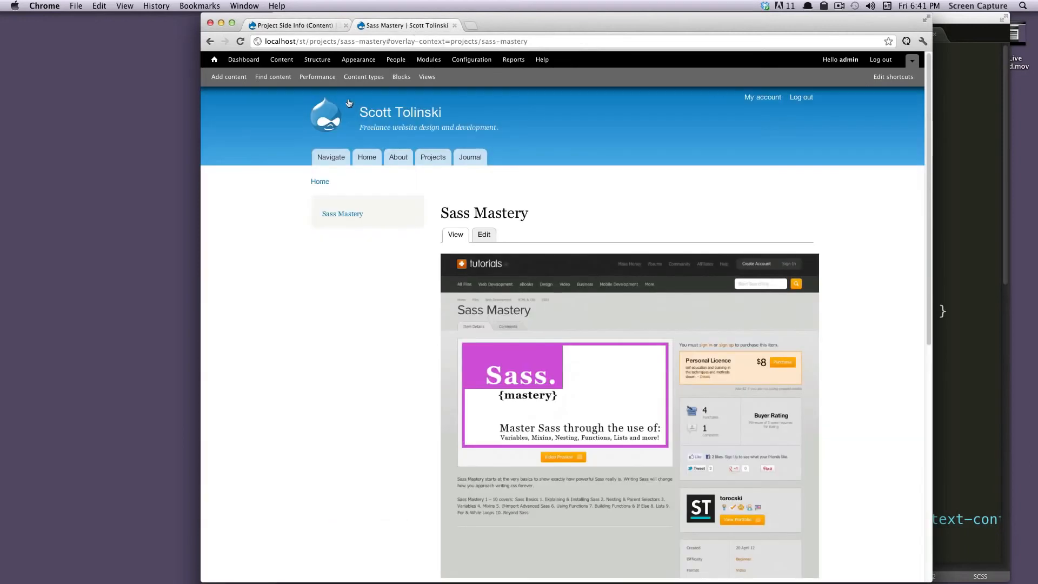
drag(323, 41, 523, 41)
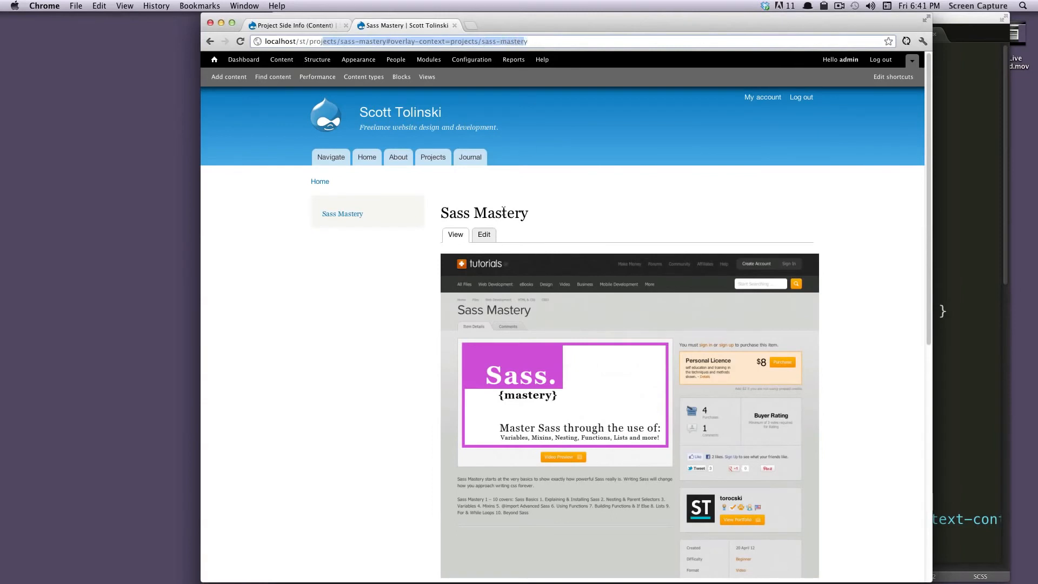
click(573, 222)
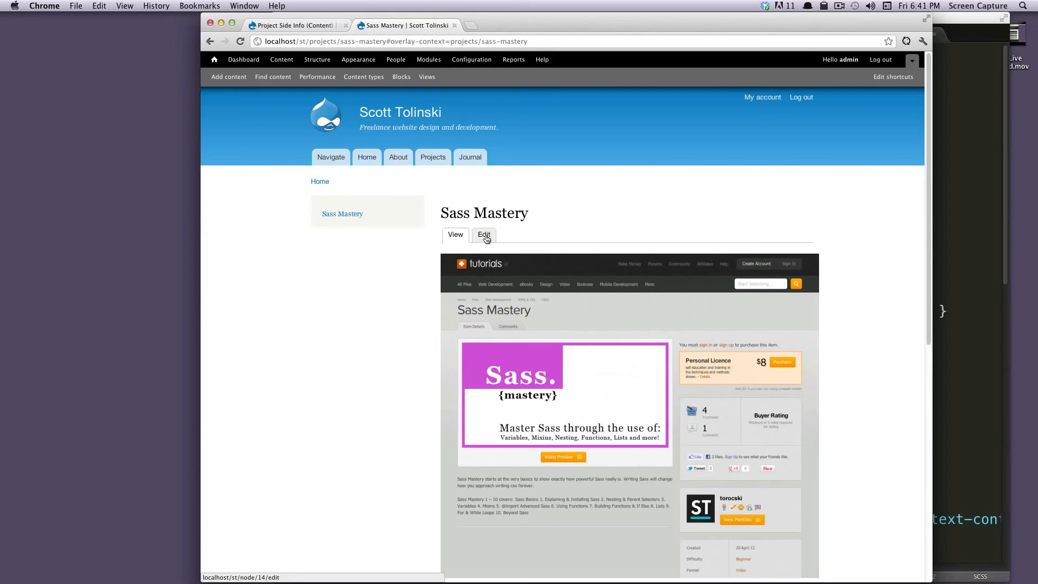
Step: Preview the Project Side Info view with the contextual filter value 14
click(309, 26)
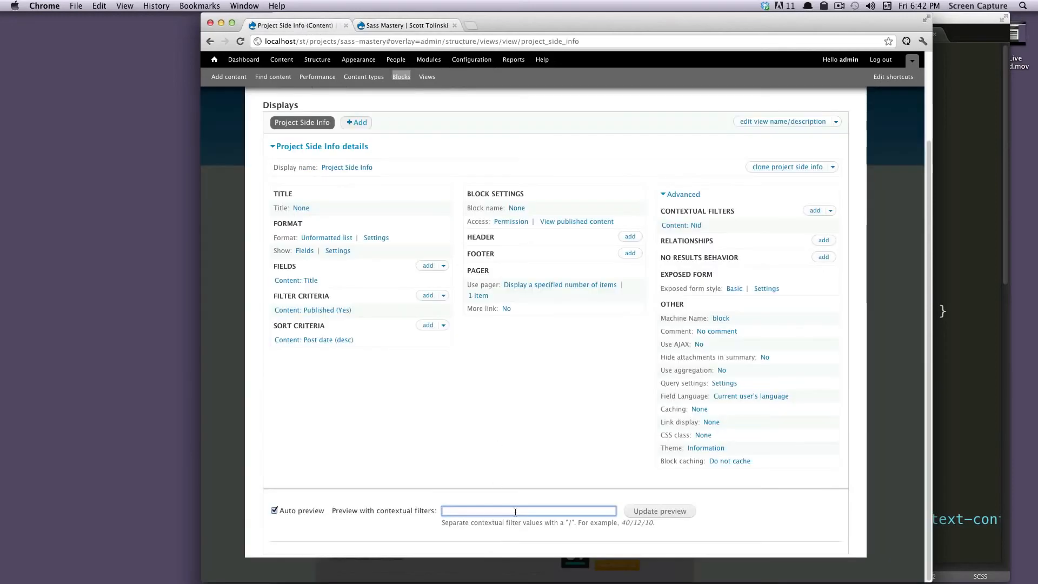
double_click(471, 513)
click(651, 516)
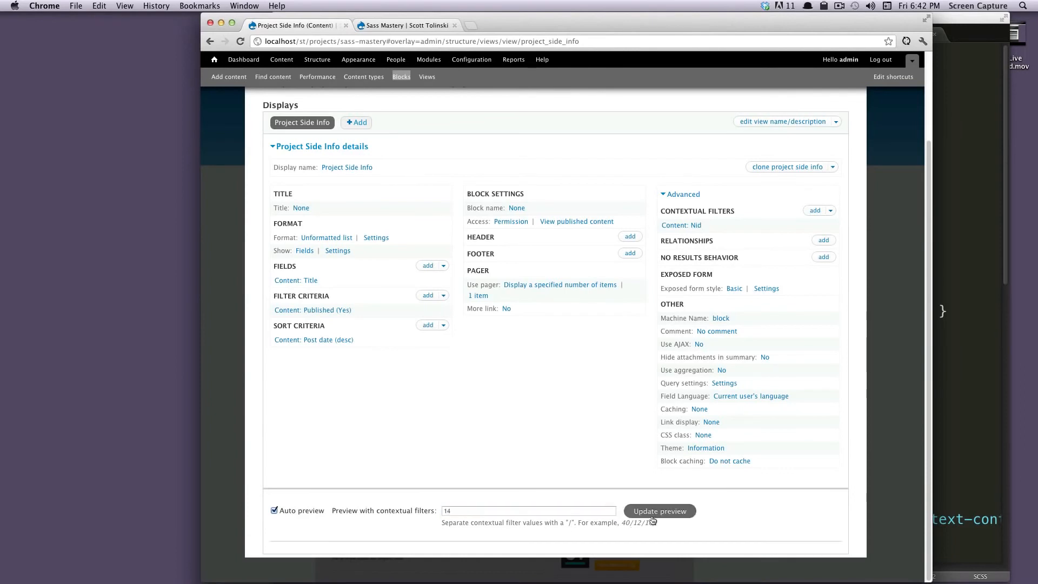
scroll(553, 446, down, 2)
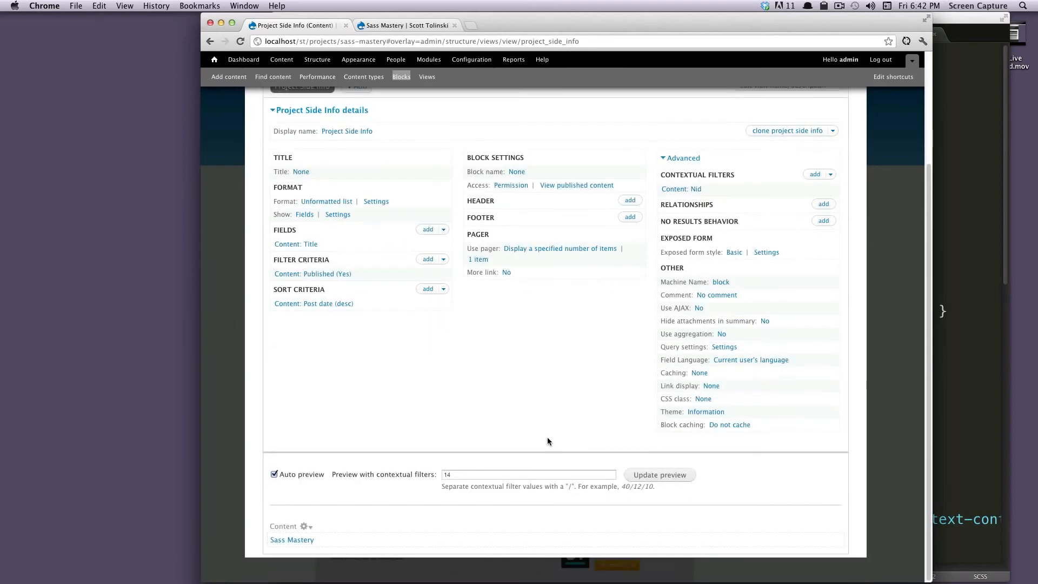
drag(333, 541, 258, 535)
Step: Update the view preview using 13 as the contextual filter value
click(471, 475)
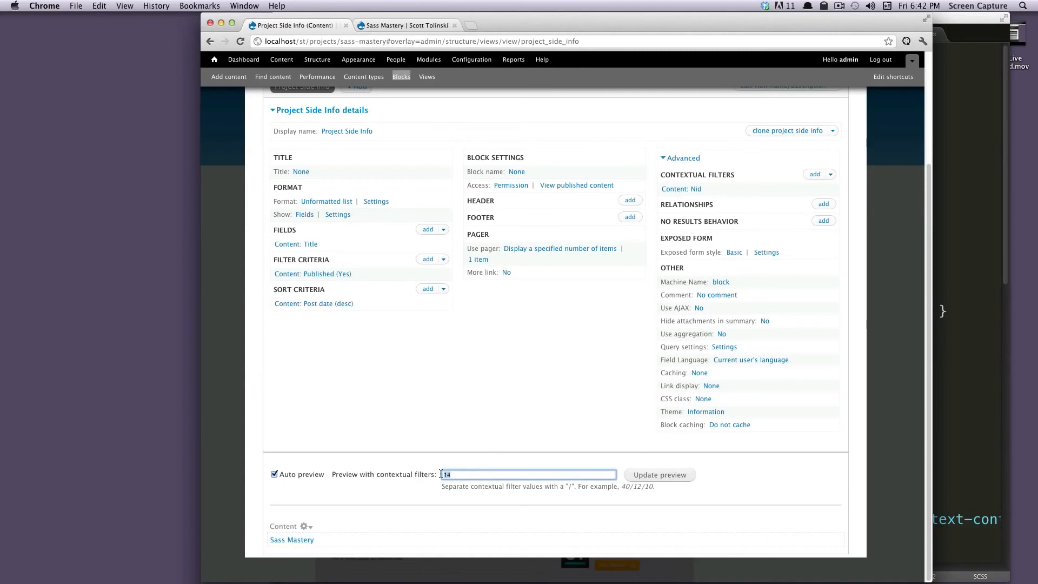
drag(471, 475, 431, 473)
text(13)
click(656, 480)
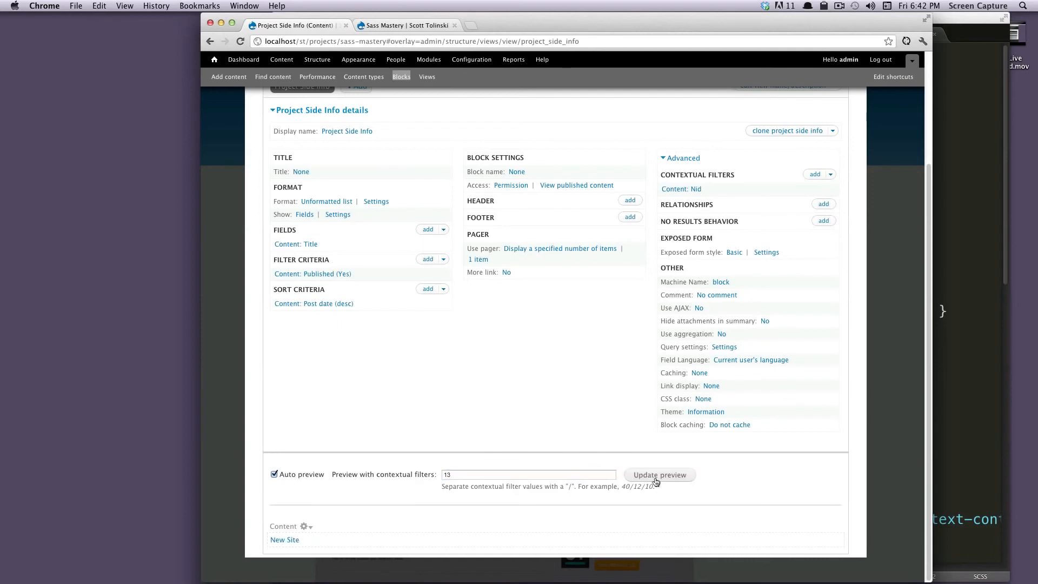
Step: Replace the preview's contextual filter value with 12, update the preview and review the result
click(532, 473)
key(BackSpace)
key(BackSpace)
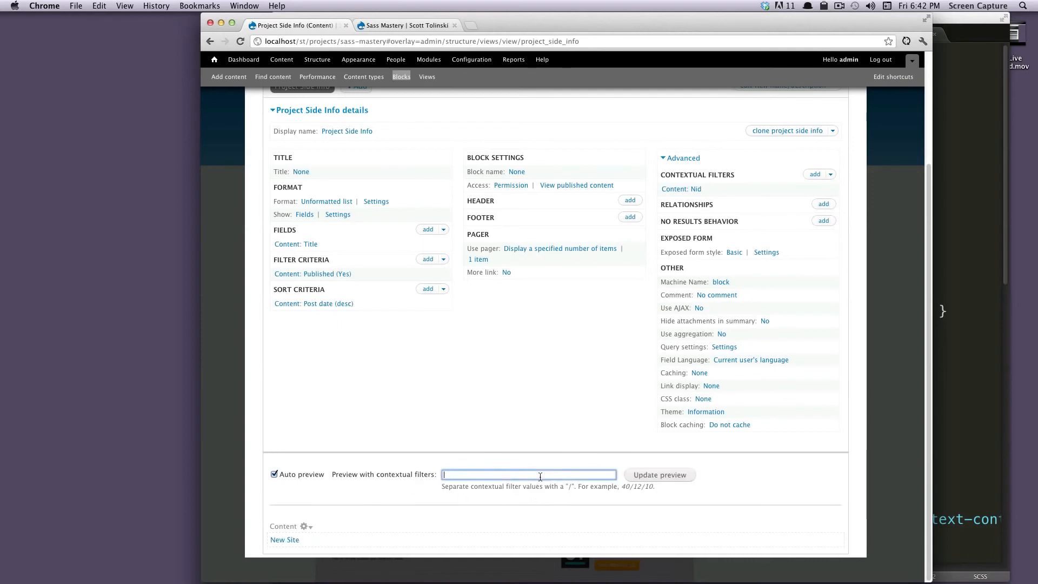
text(12)
click(669, 478)
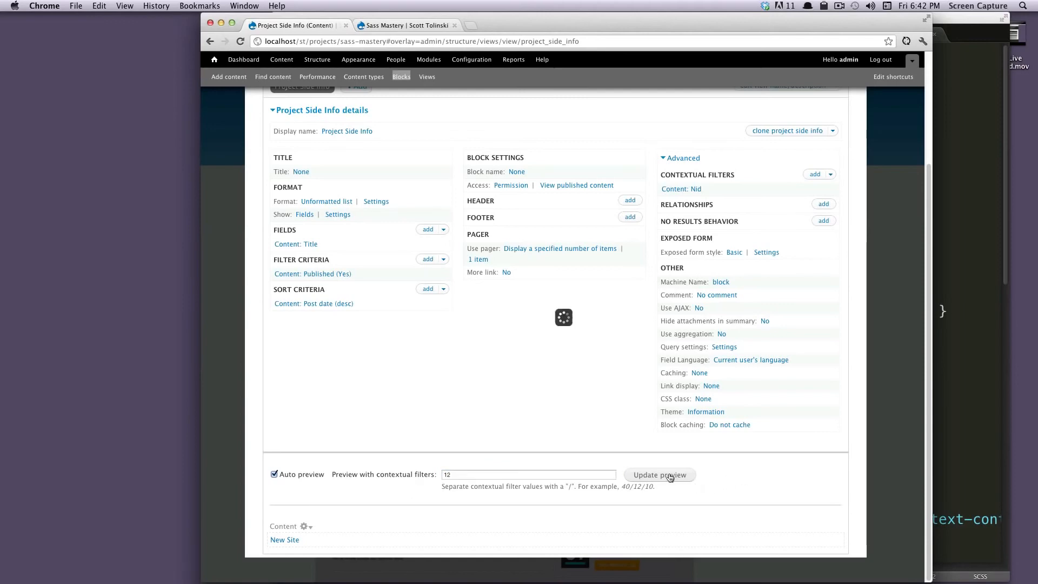
scroll(508, 309, up, 4)
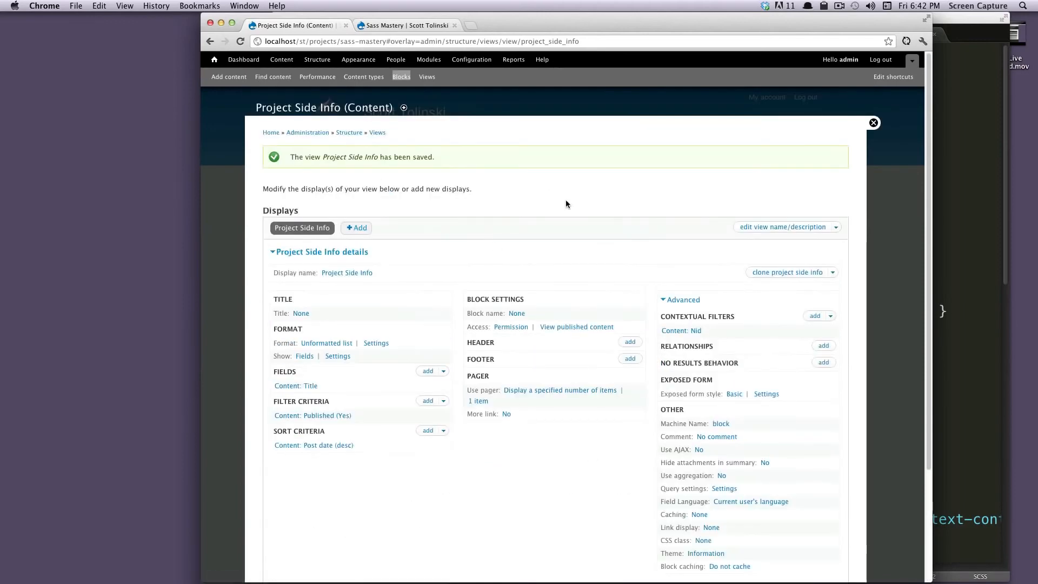
scroll(329, 387, down, 5)
scroll(411, 377, up, 5)
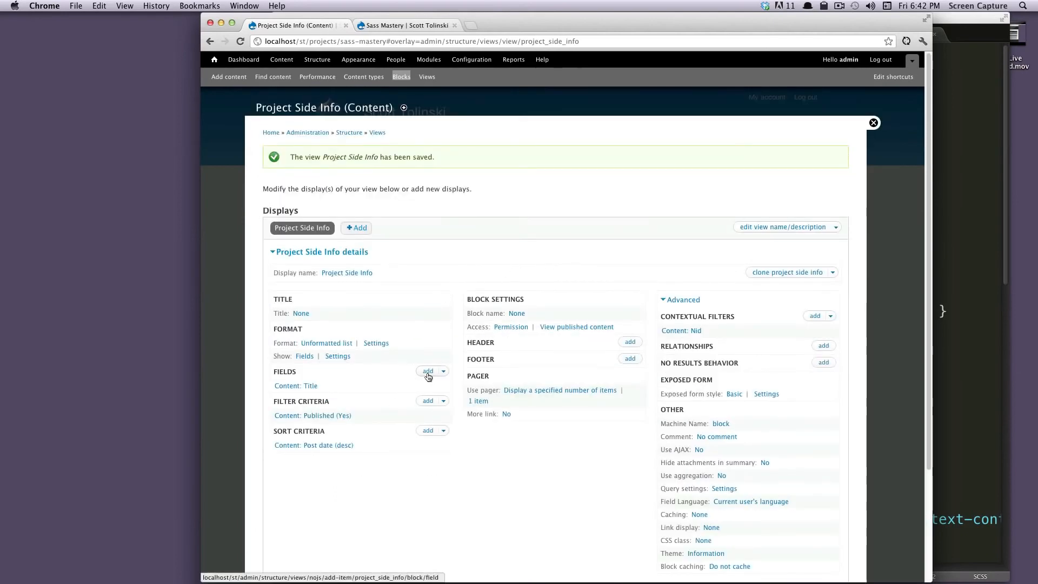
Step: Add the Content: Designer field to the Project Side Info view for all displays, keeping its default settings
click(428, 372)
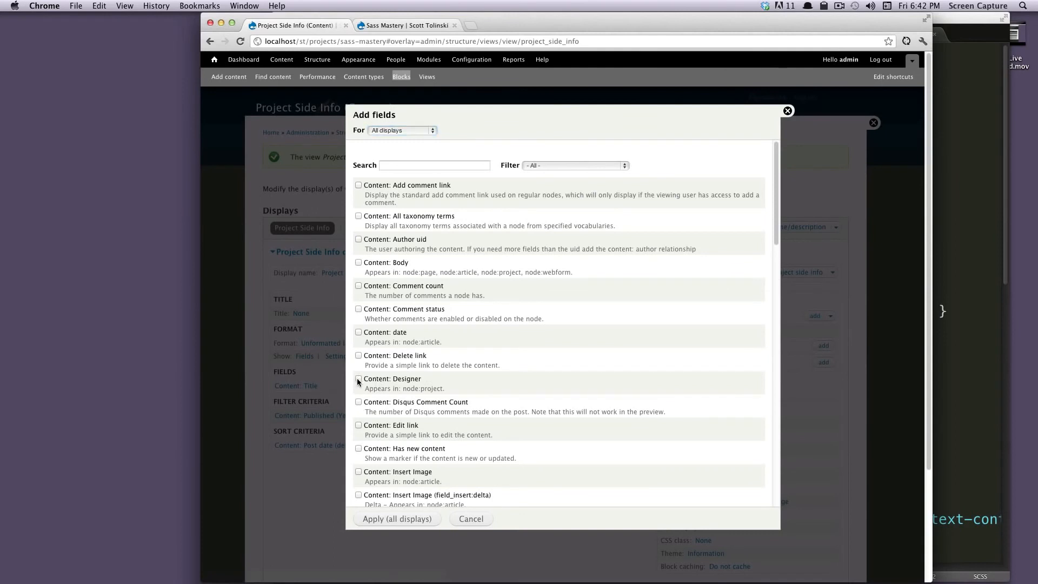
click(358, 378)
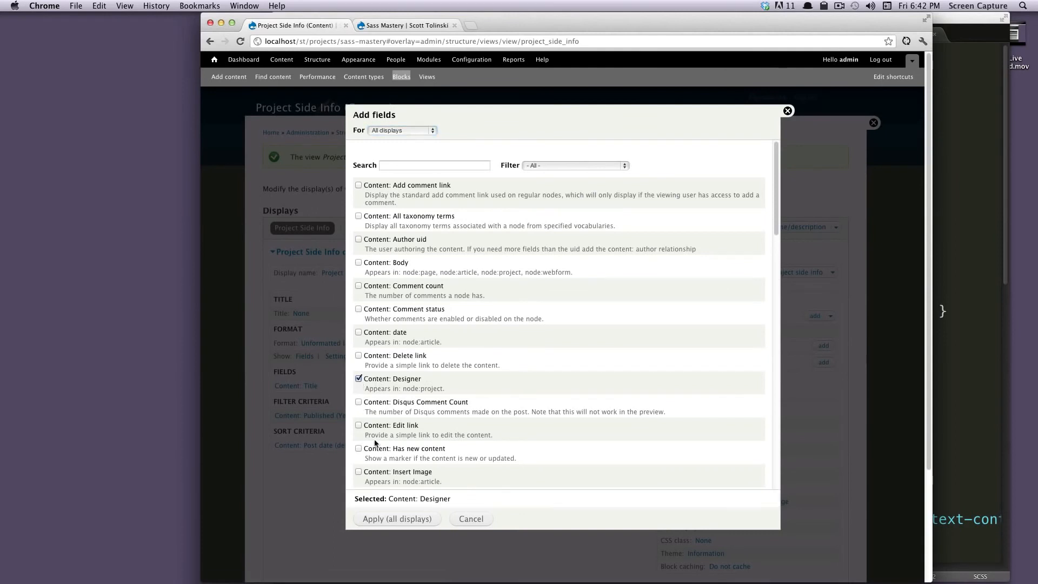
click(381, 518)
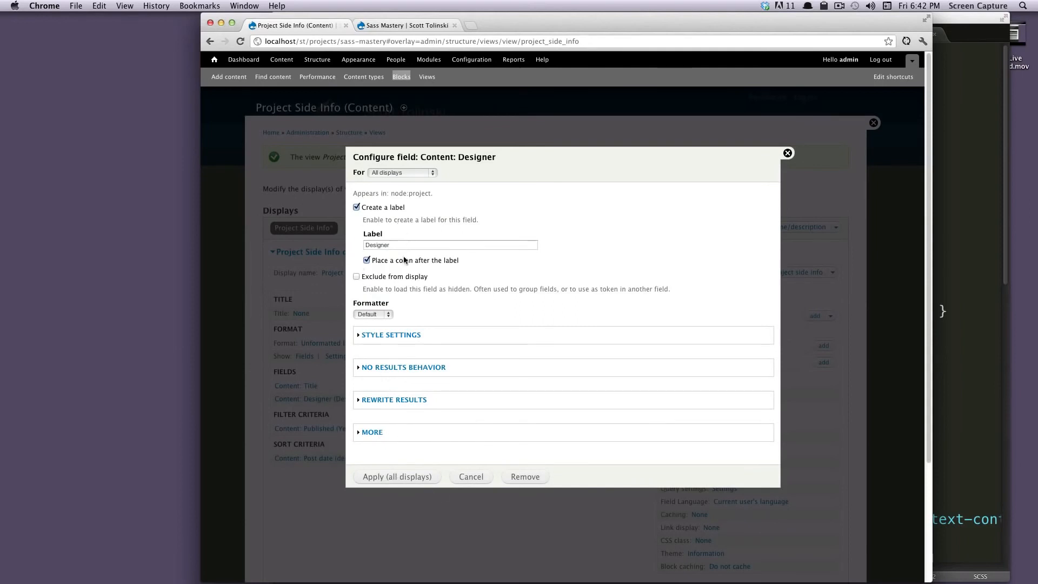
click(390, 478)
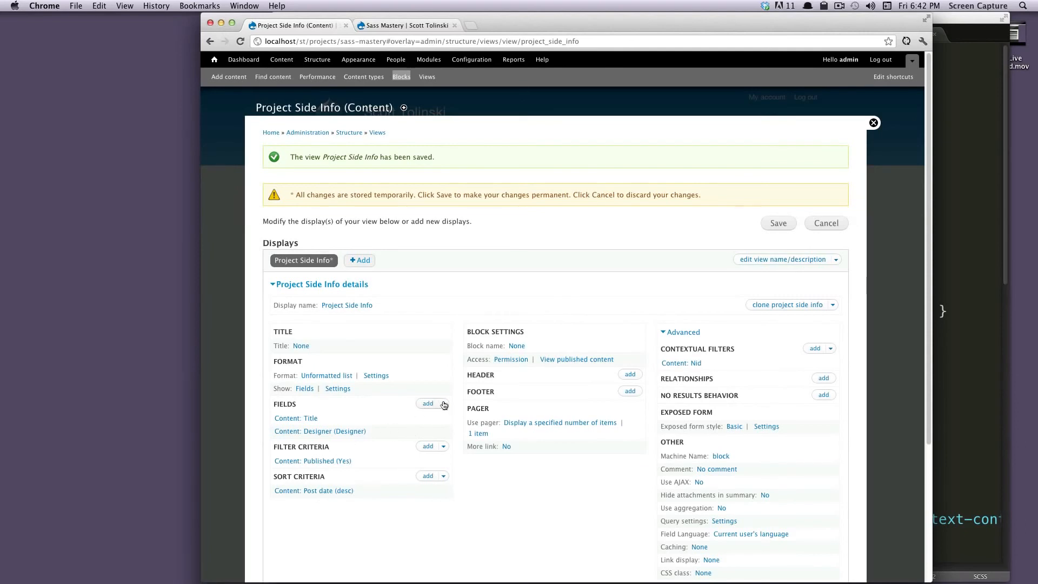
Step: Remove the Content: Title field from the view for all displays and save the view
click(443, 404)
click(426, 419)
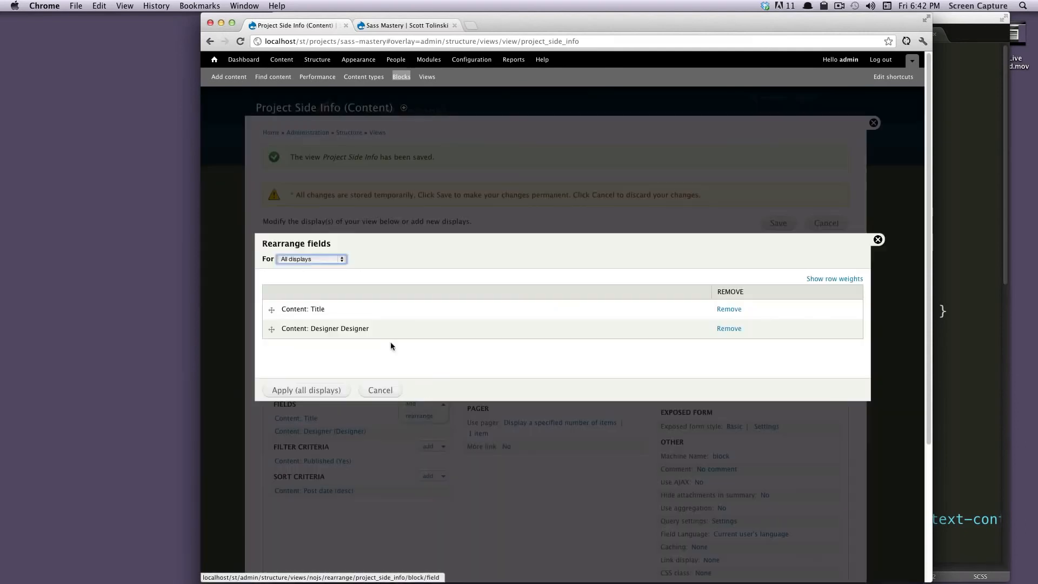
click(723, 310)
click(293, 390)
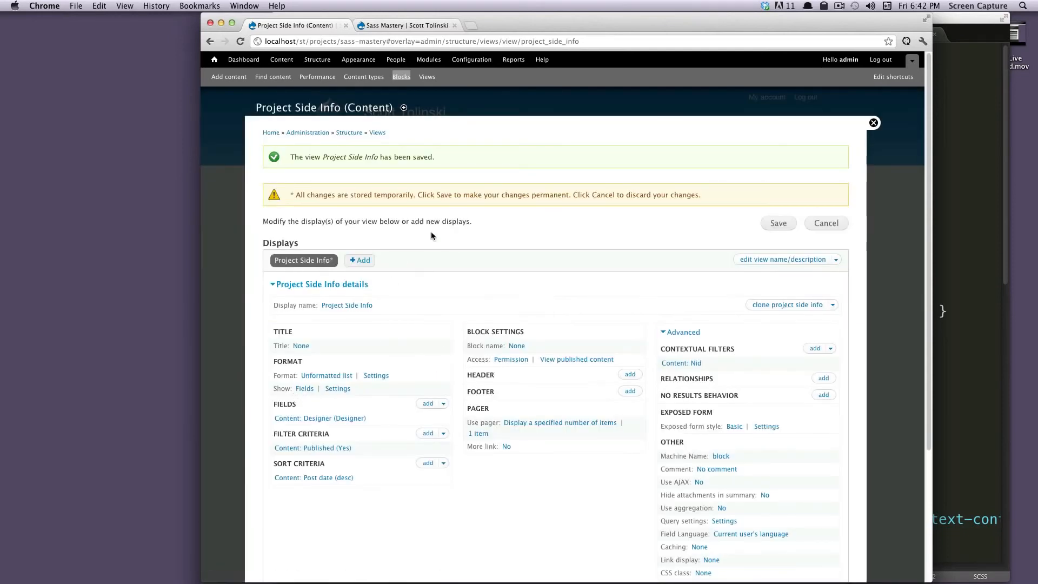
click(776, 223)
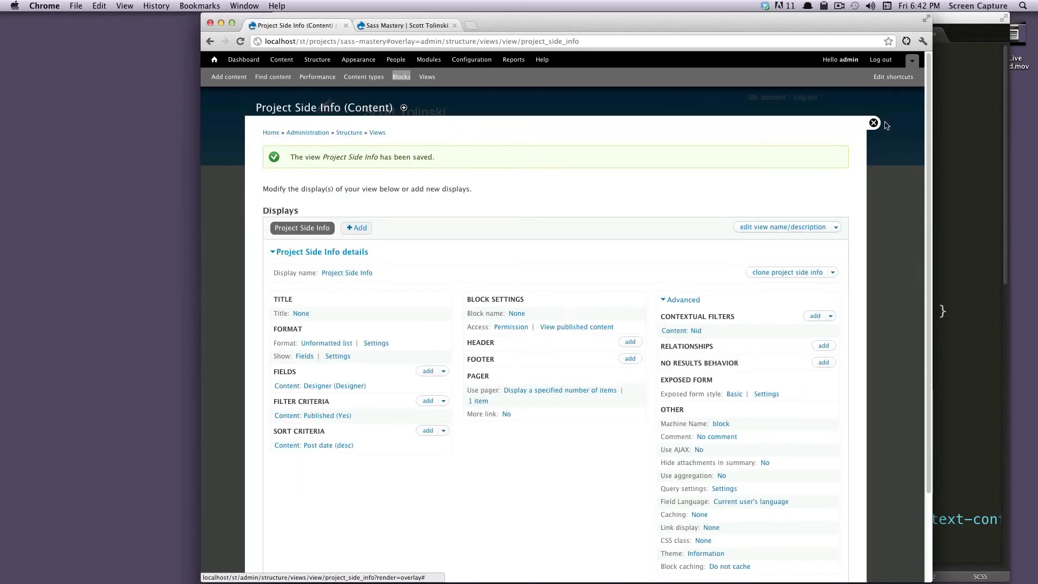
Step: Check the sidebar block on the Sass Mastery page, and open the Perpetua Boutique Organique project from the content list
click(873, 123)
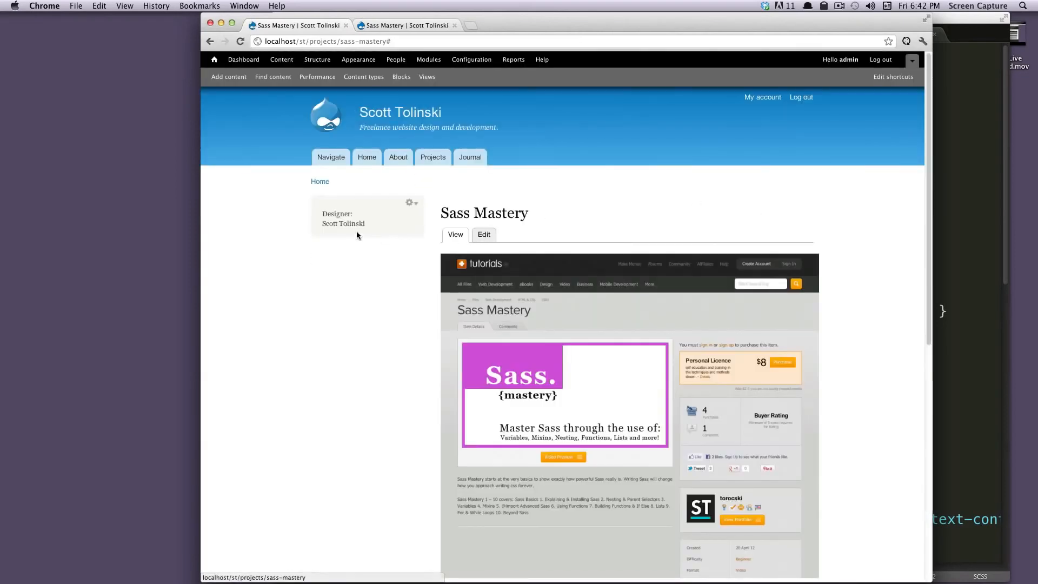
click(243, 40)
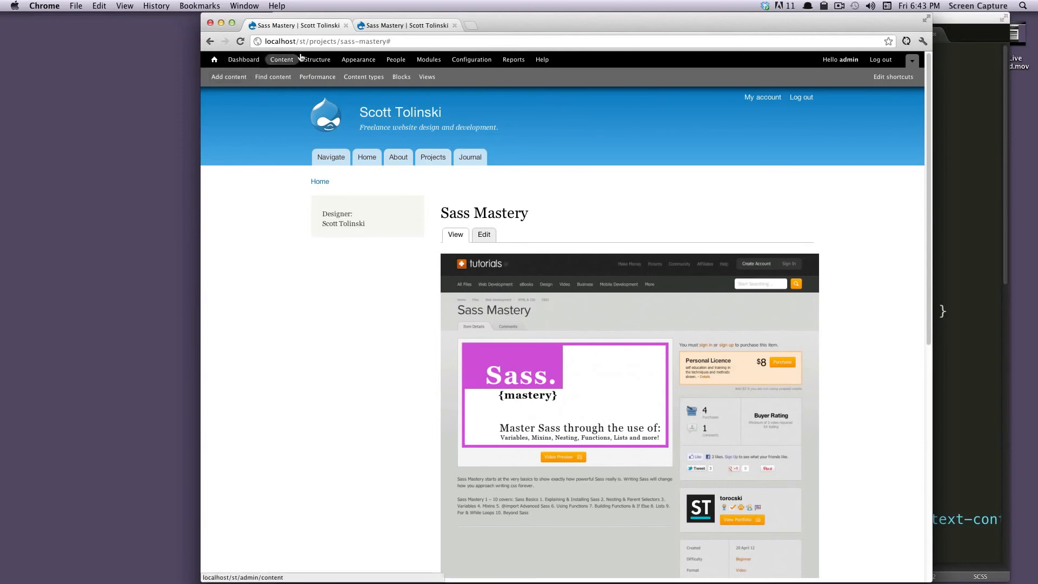
click(210, 42)
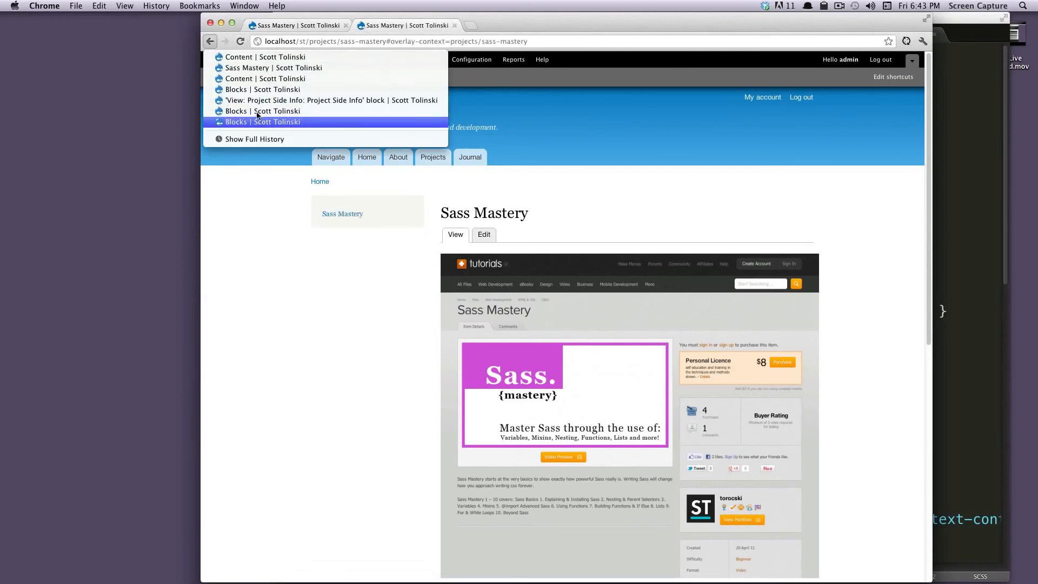
click(253, 78)
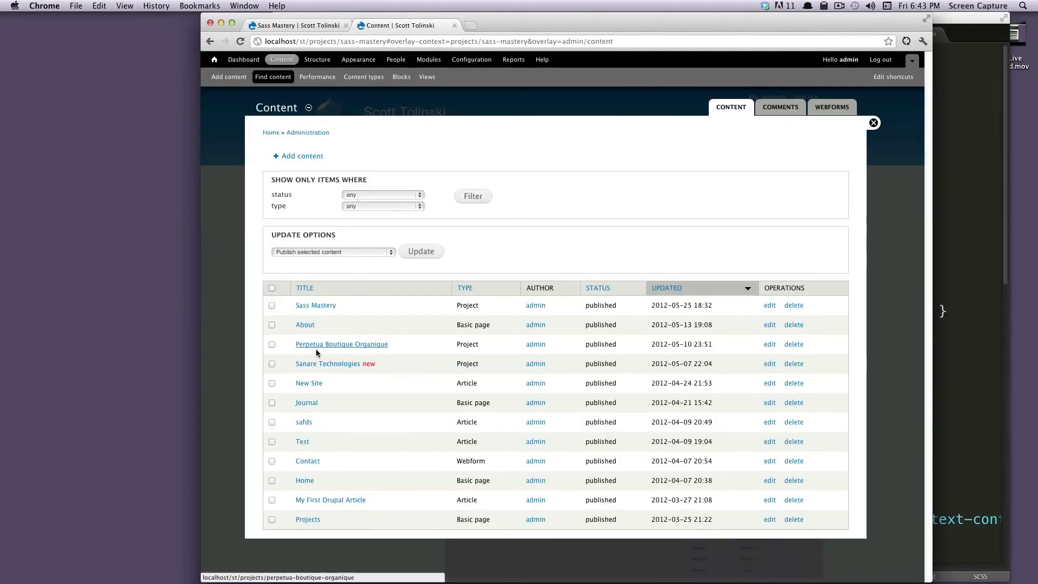
click(321, 344)
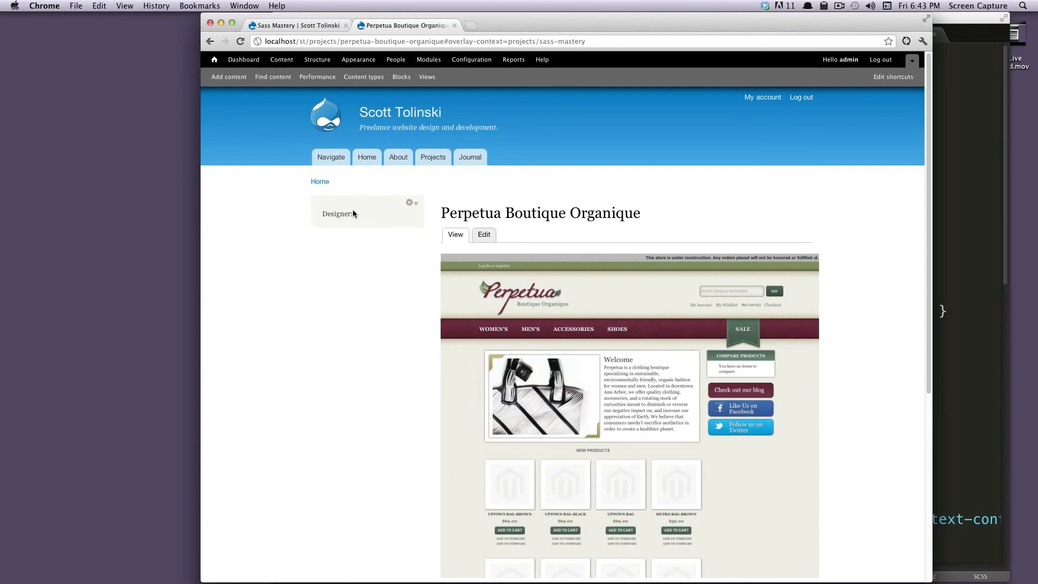
Step: Fill in the Designer field of the Perpetua Boutique Organique project with the suggested designer's name and save the project
click(478, 235)
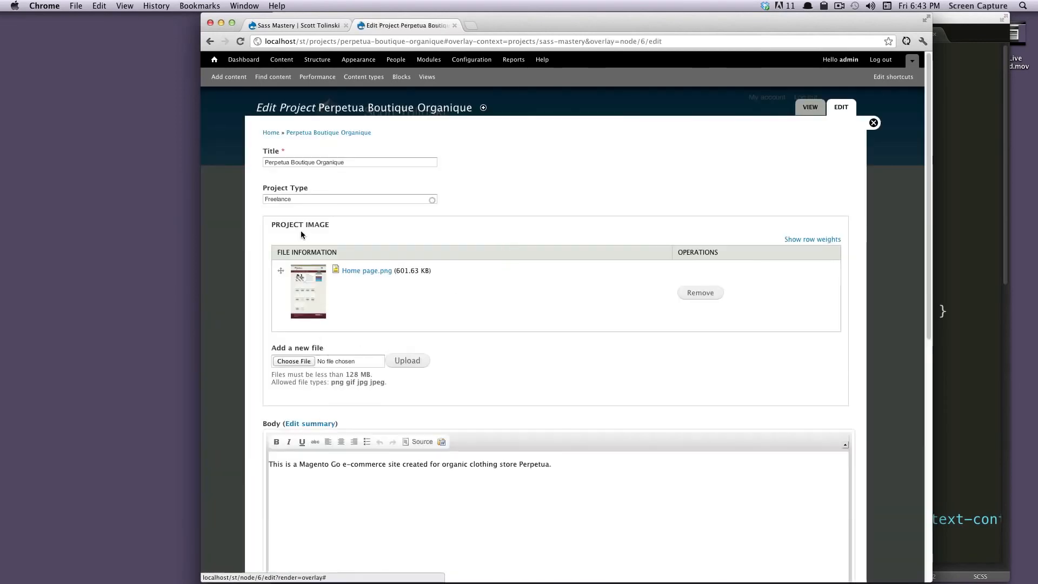
scroll(301, 238, down, 10)
click(305, 340)
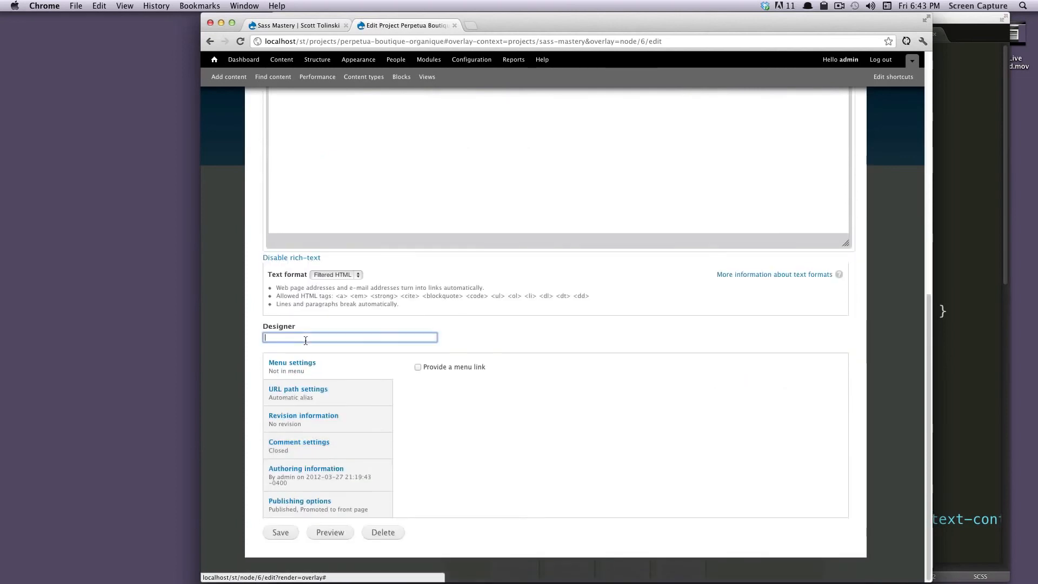
text(Scott To)
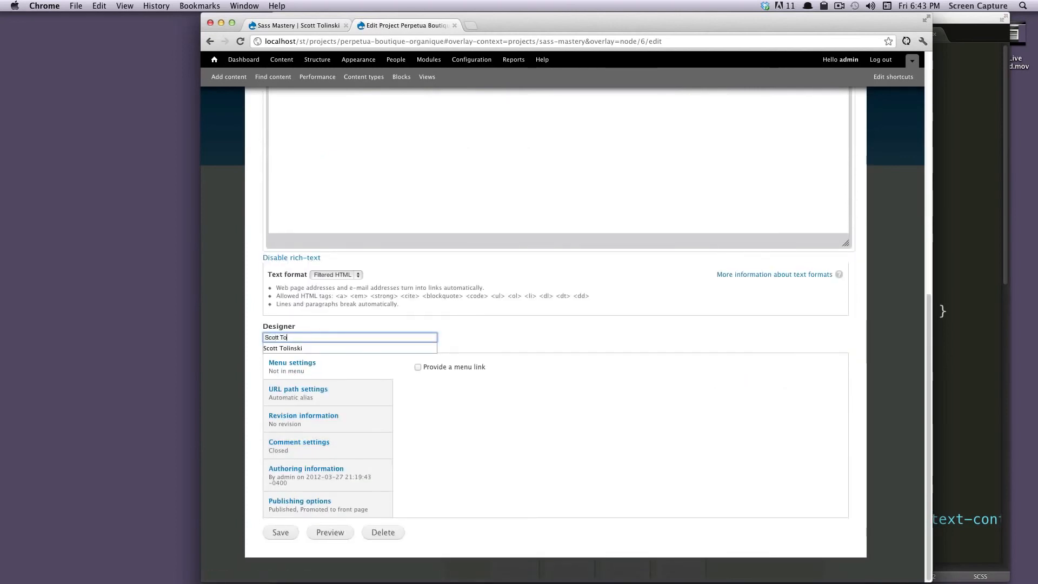
key(Down)
key(Return)
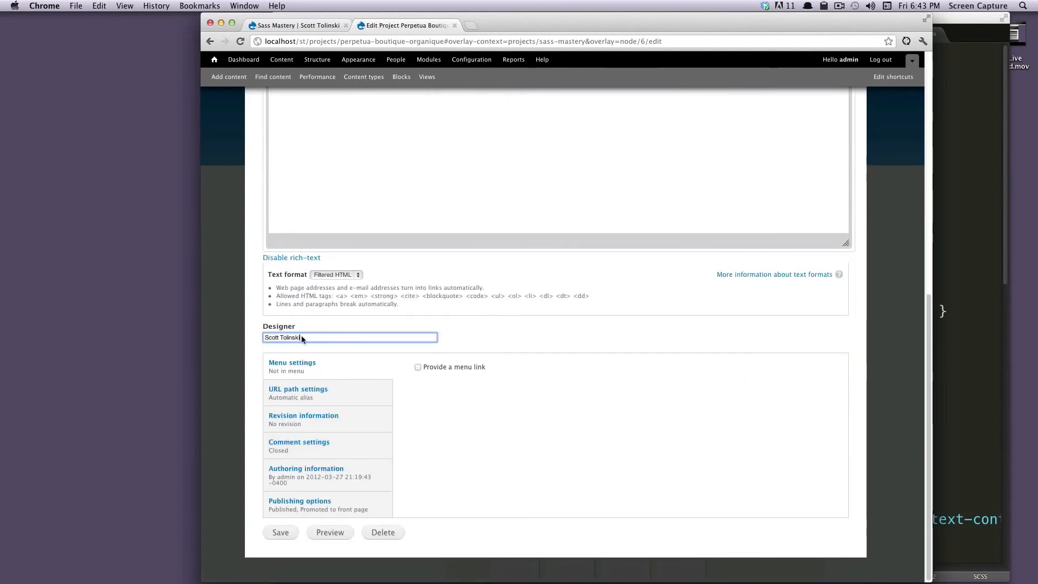
click(275, 530)
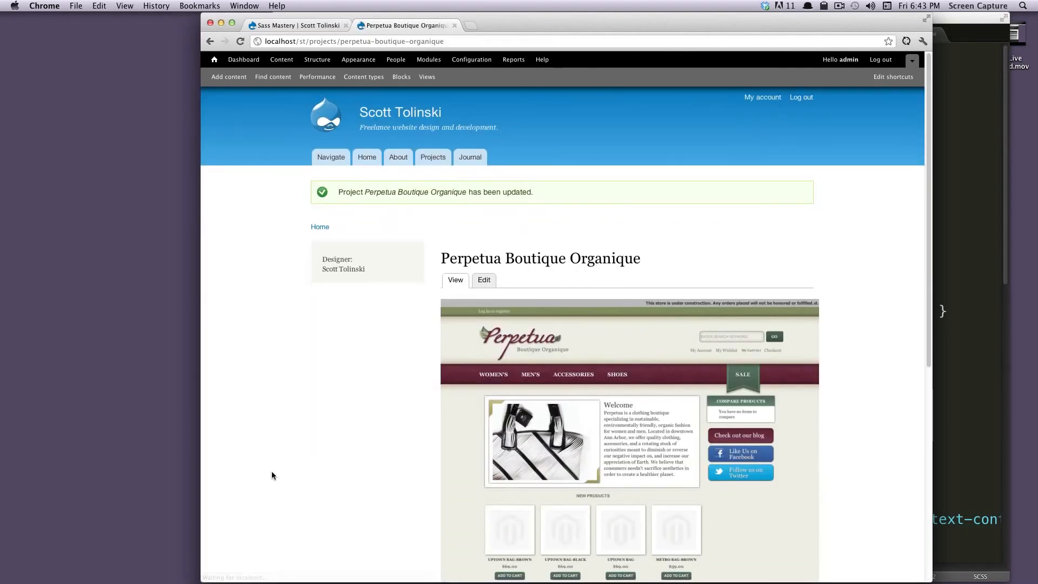
Step: Compare the Designer sidebar block on the Perpetua Boutique Organique and Sass Mastery pages, including the Designer field below Sass Mastery's body text
drag(369, 272, 315, 256)
click(335, 335)
click(297, 27)
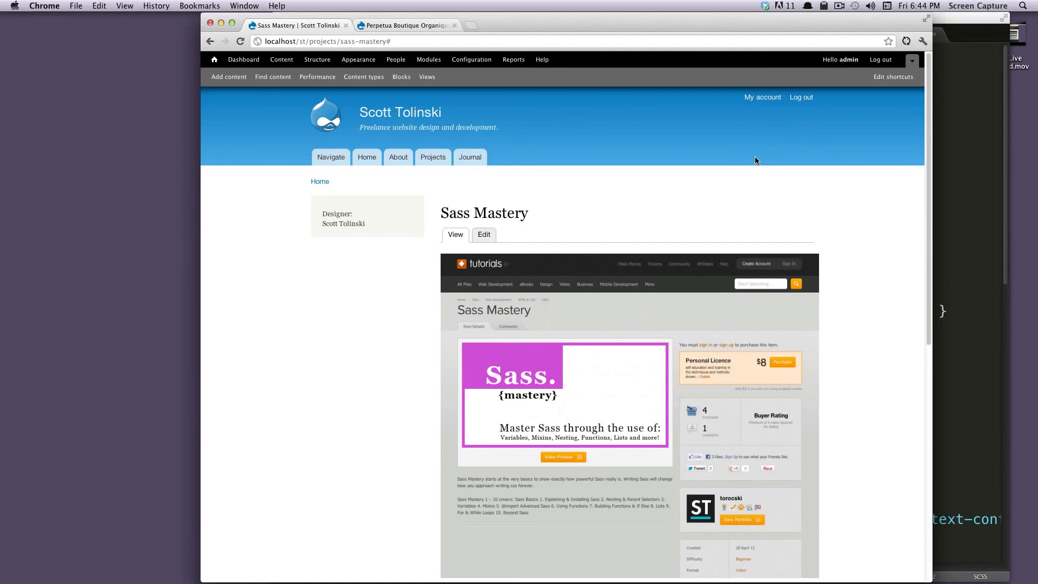
drag(322, 224, 365, 224)
click(403, 254)
triple_click(533, 222)
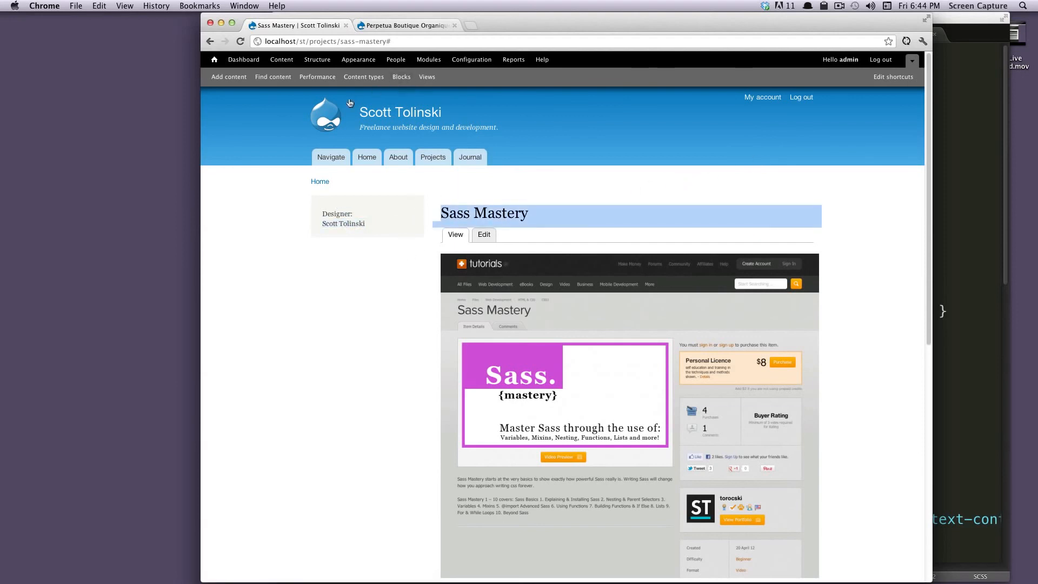
scroll(680, 375, down, 15)
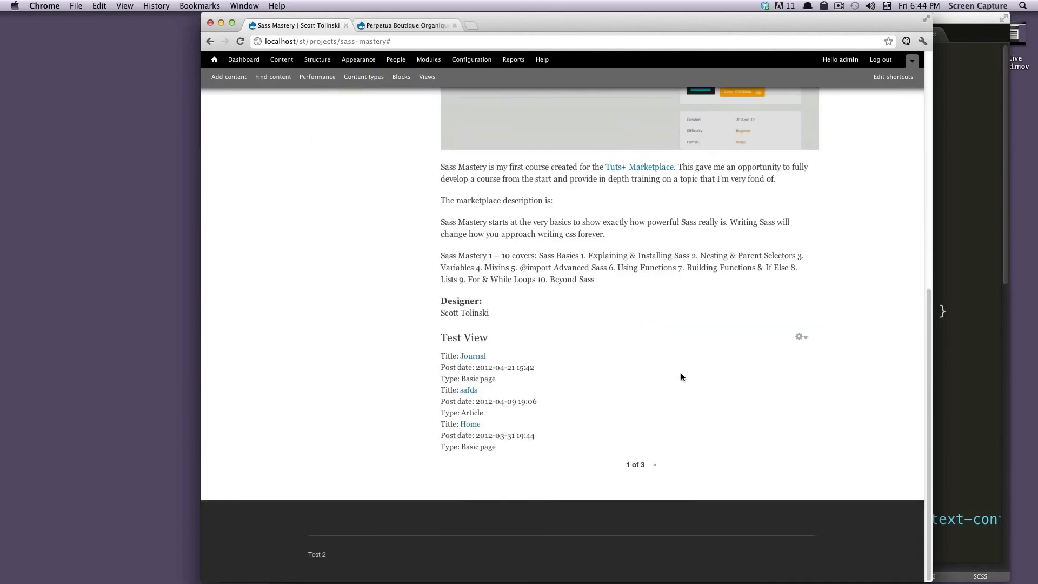
scroll(680, 372, up, 15)
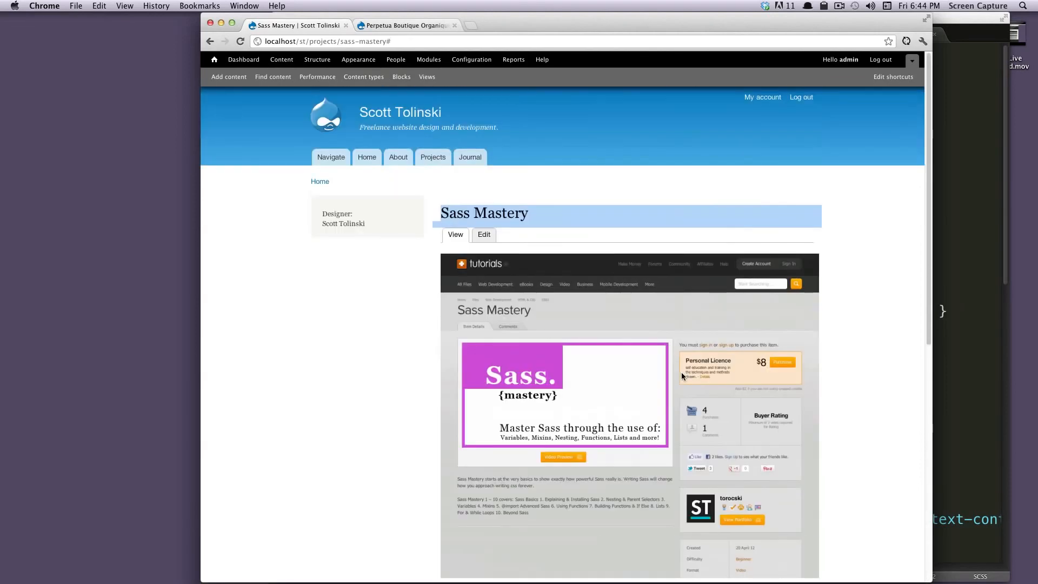
click(552, 185)
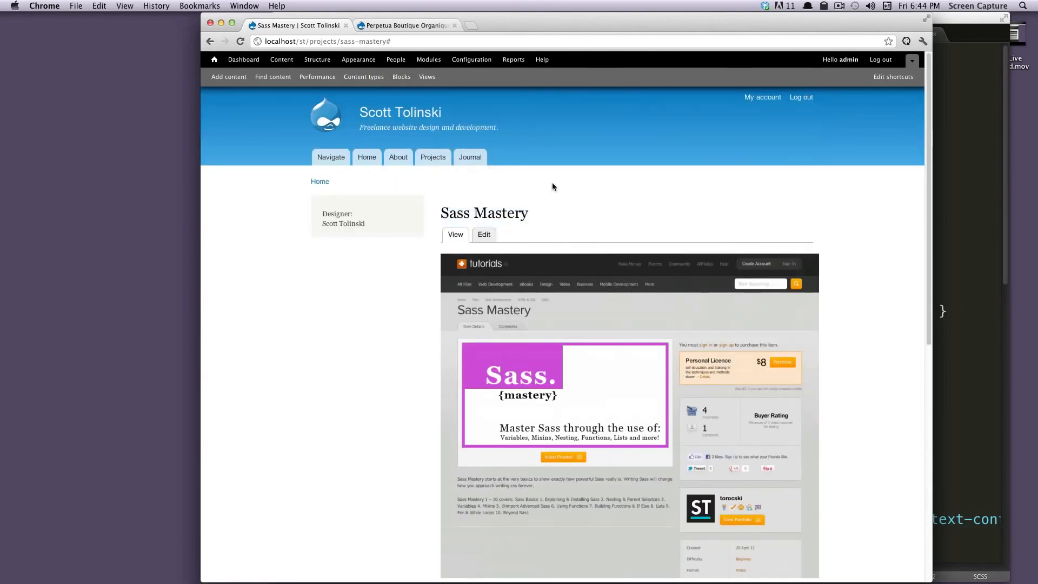